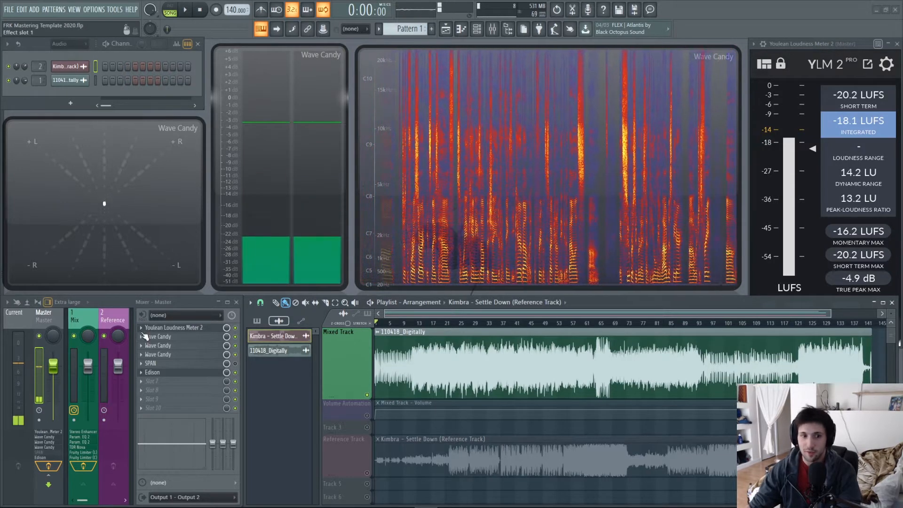
Step: Look through the effect chains of the Mix, Master and Reference mixer tracks
click(113, 321)
click(80, 320)
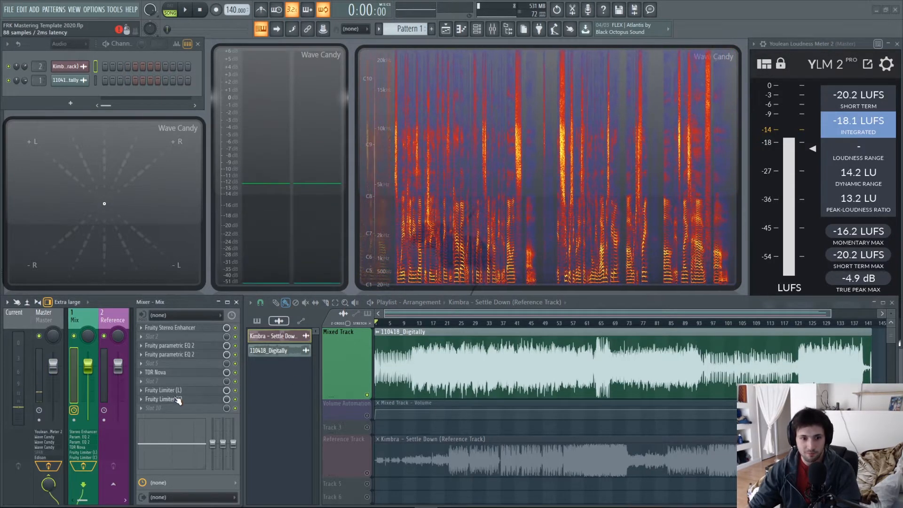
click(44, 316)
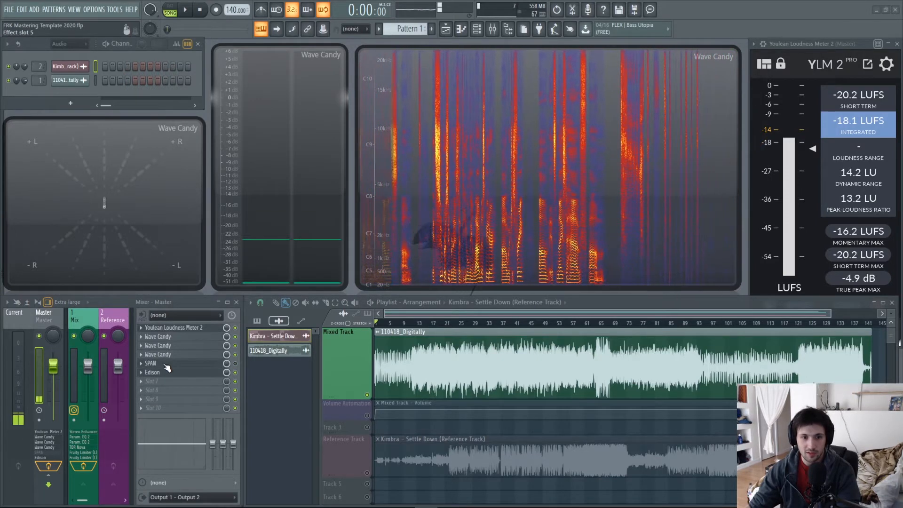
click(115, 322)
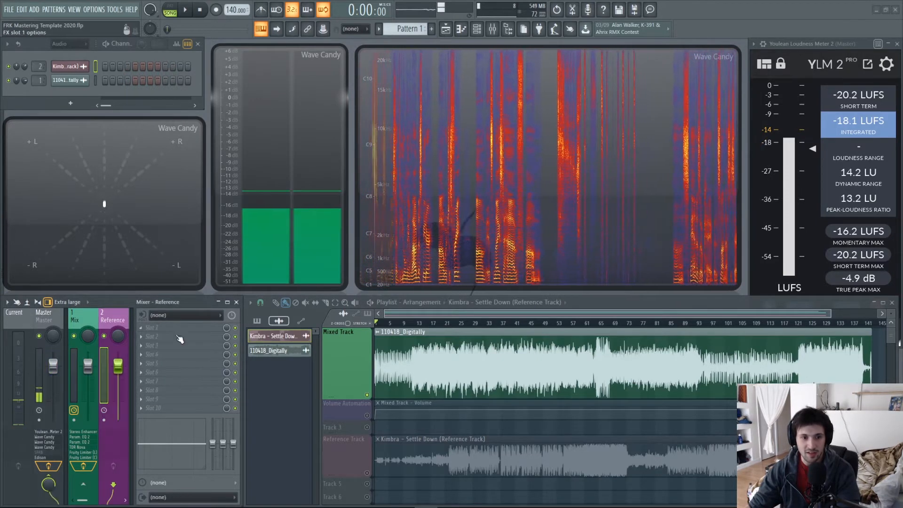
Step: Inspect TDR Nova on the Mix track, close it, and compare the effect slots of the Reference and Mix tracks
click(74, 324)
click(160, 371)
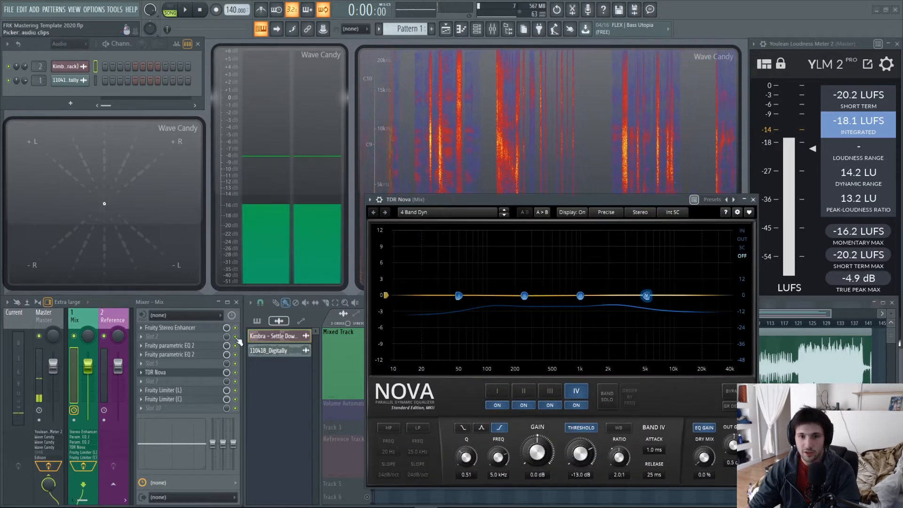
click(752, 199)
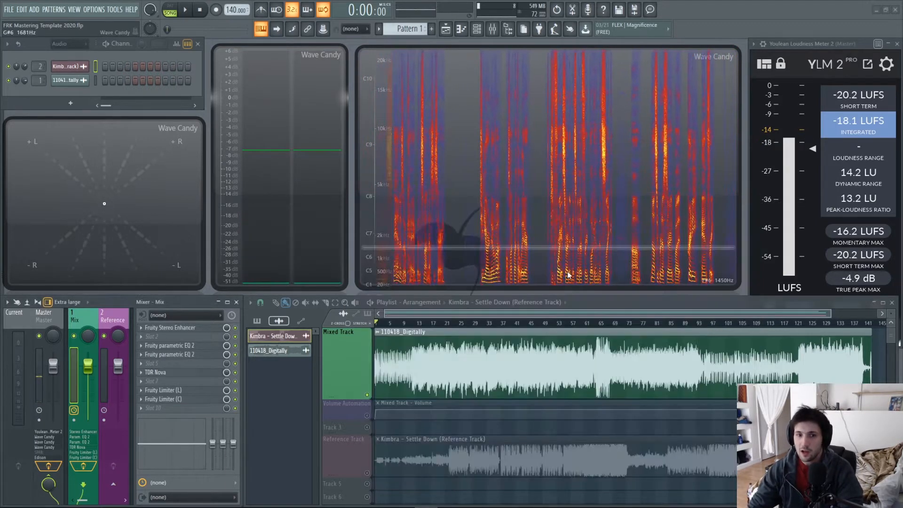
click(110, 321)
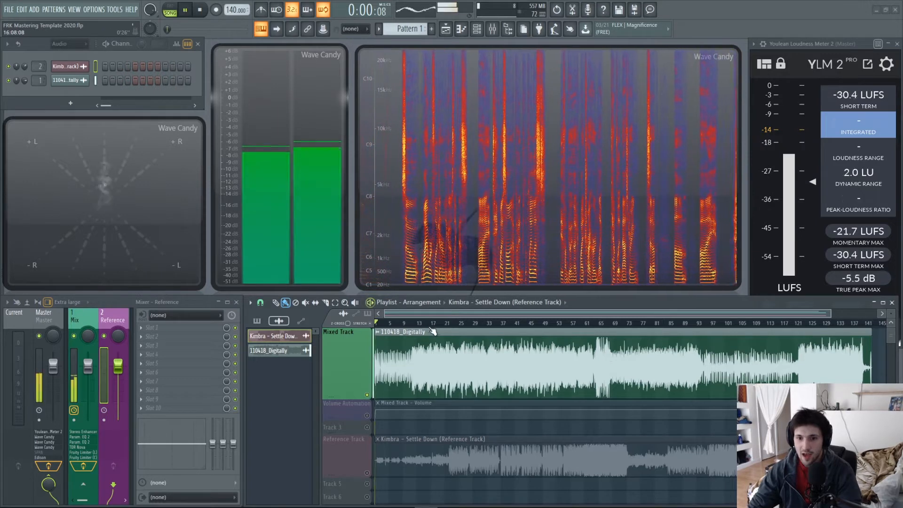
click(81, 325)
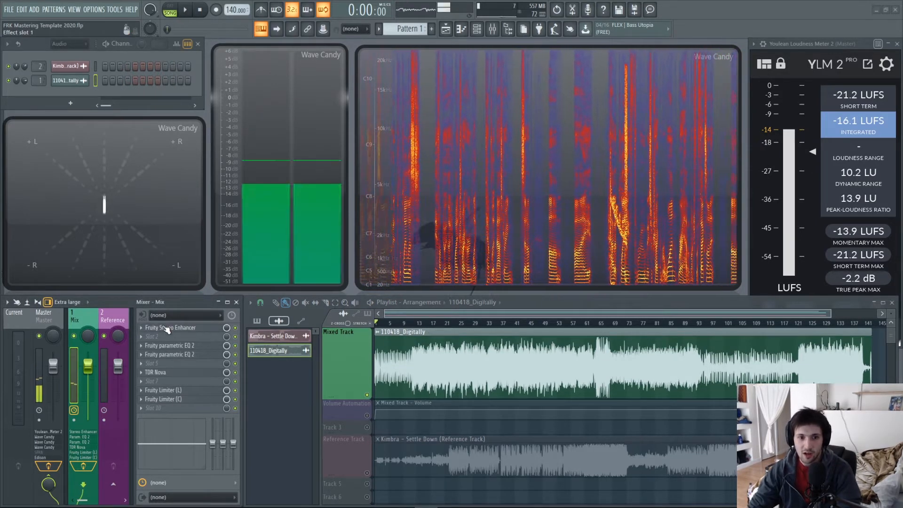
Step: Open Fruity Stereo Enhancer on the Mix track and try a stereo separation of 50% merged
click(188, 330)
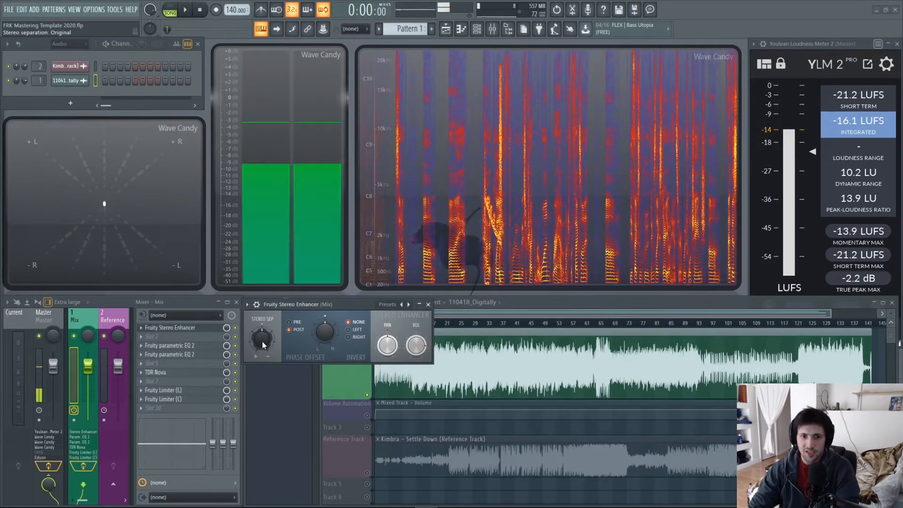
mouse_move(262, 340)
mouse_down()
mouse_move(261, 348)
mouse_move(261, 339)
mouse_up()
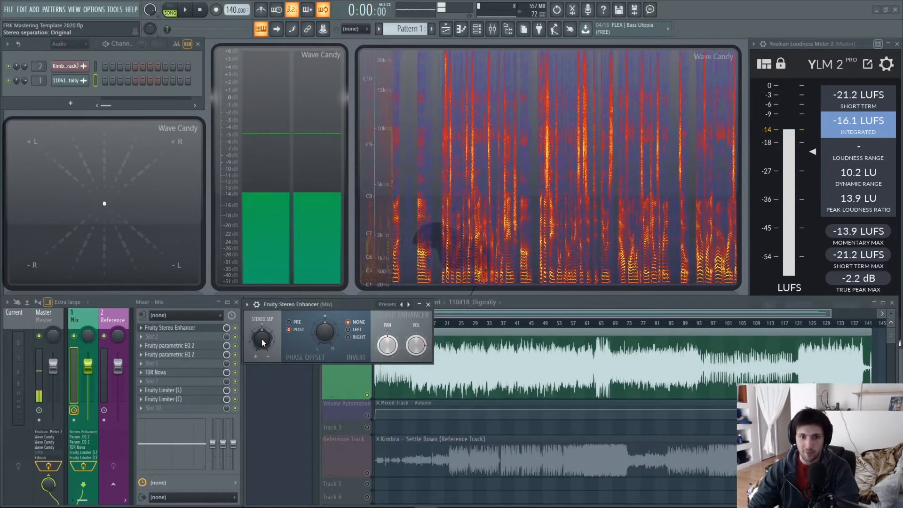
drag(261, 340, 262, 353)
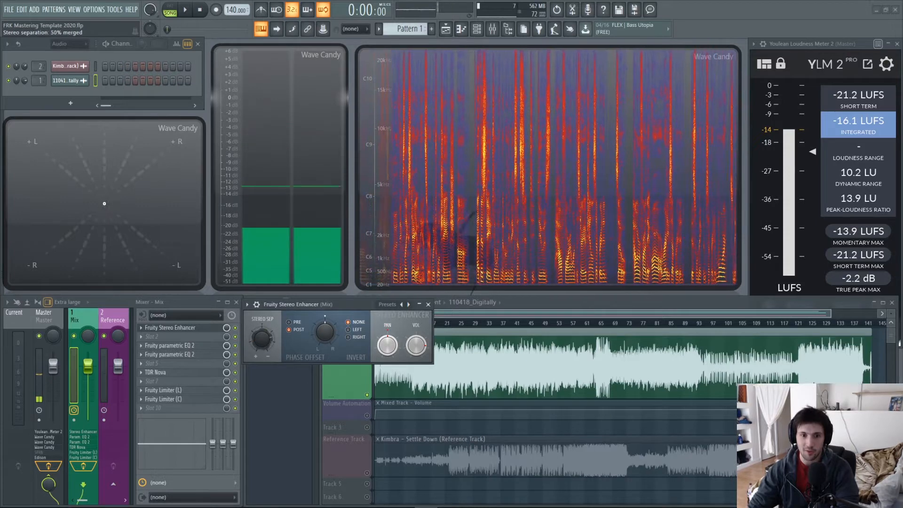
Step: Play a stretch of the mix, stop it, and set the stereo separation to 2% separated
key(space)
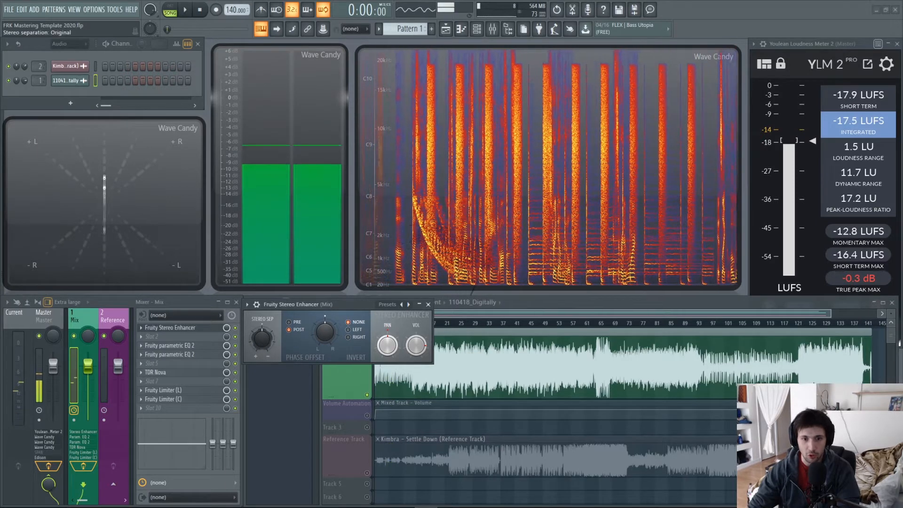
key(space)
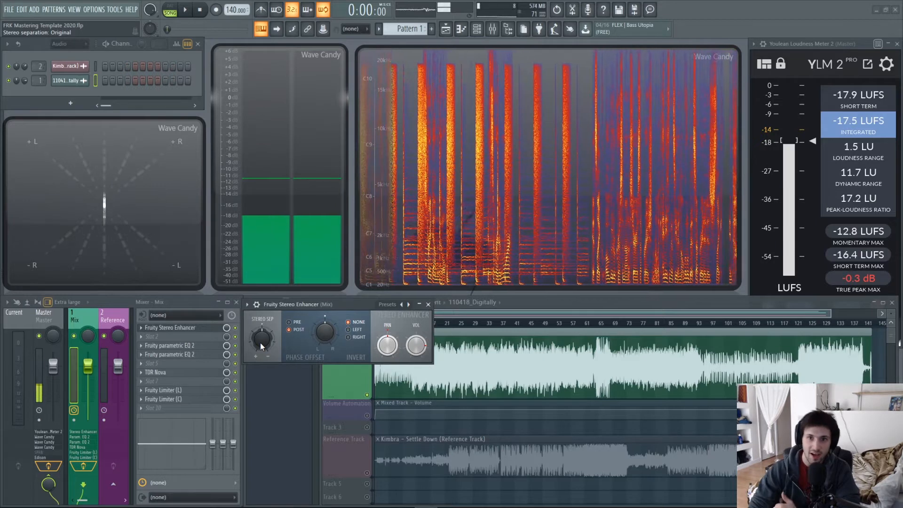
drag(260, 343, 260, 350)
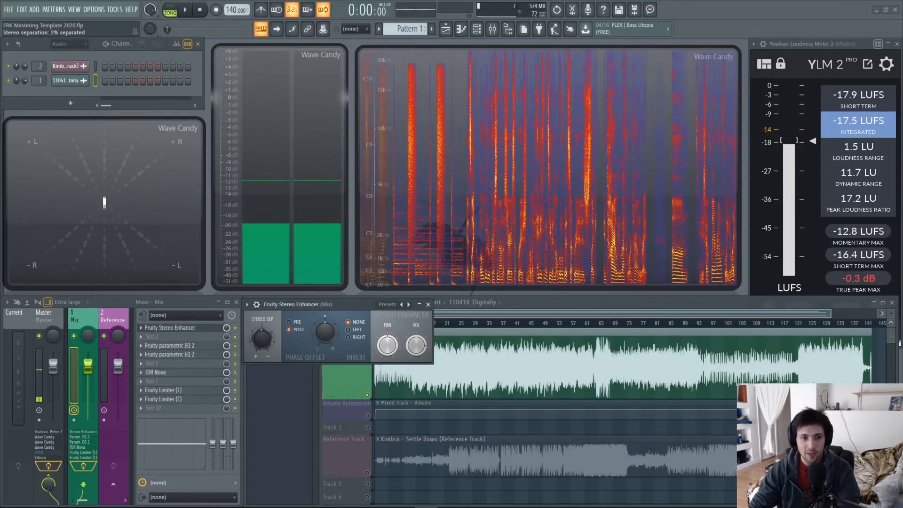
Step: Open the first Fruity parametric EQ 2 on the Mix track, view its preset list, and reposition its window
click(177, 349)
click(590, 330)
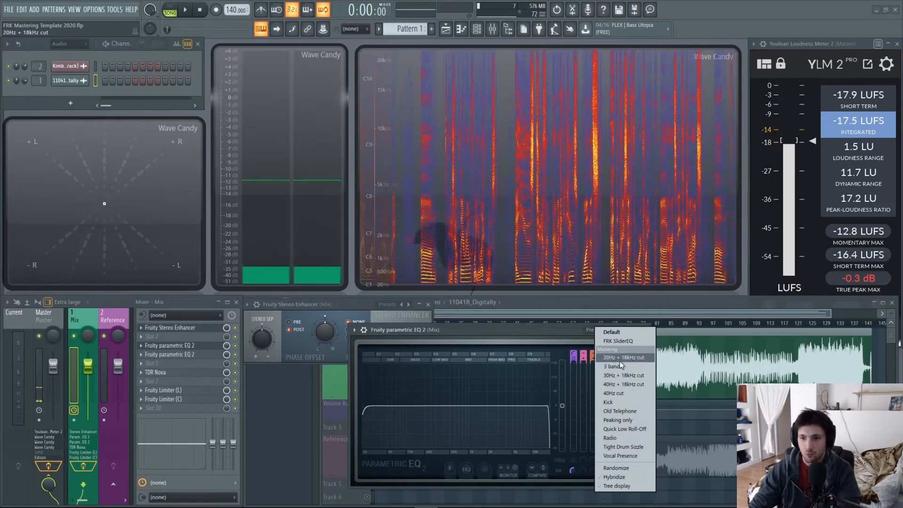
click(539, 332)
drag(538, 331, 523, 306)
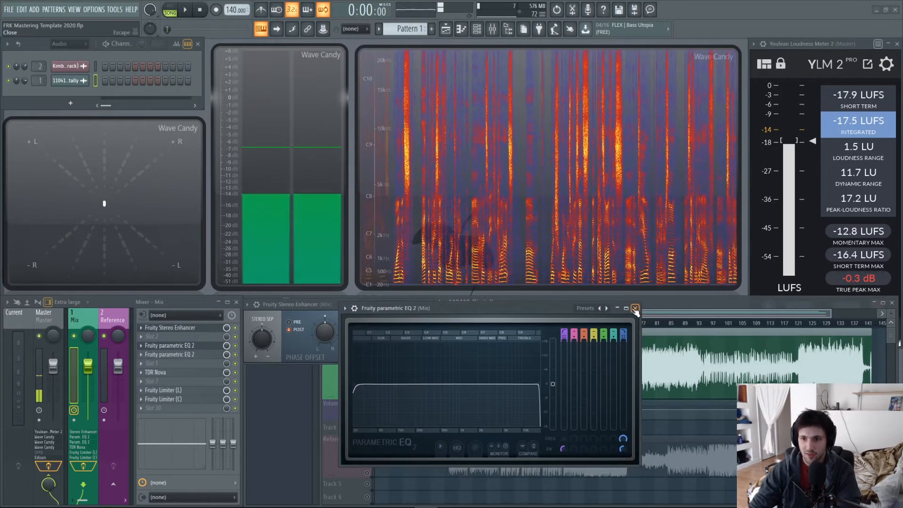
Step: Open the second Fruity parametric EQ 2 and boost band 2 by about 6.1 dB near 264 Hz with a narrower bandwidth
click(190, 357)
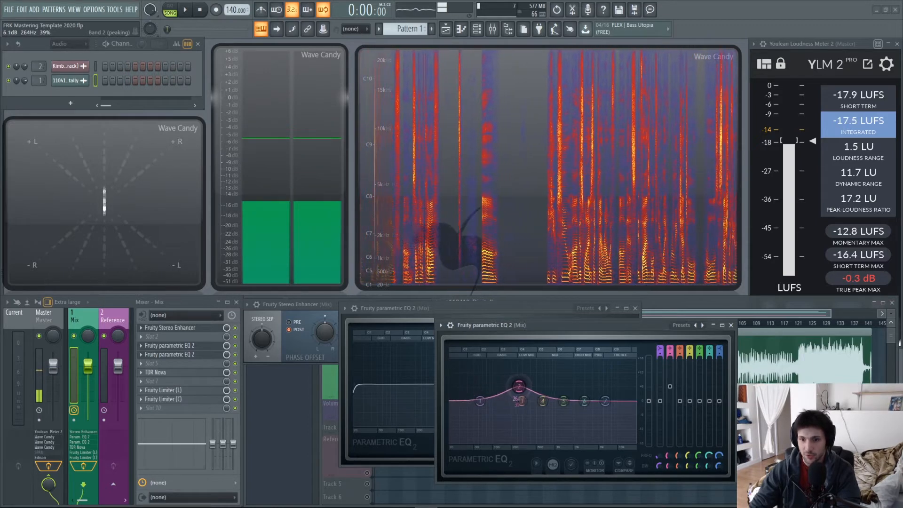
scroll(525, 390, down, 3)
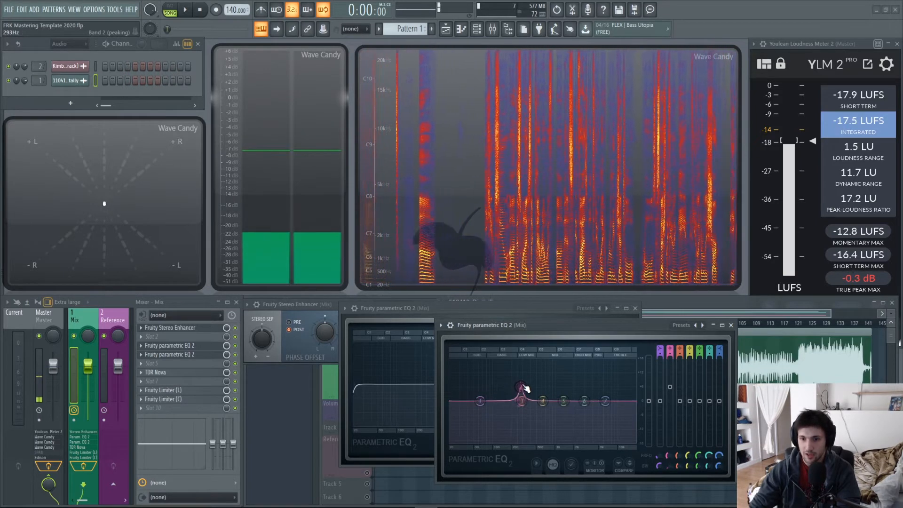
scroll(525, 389, down, 3)
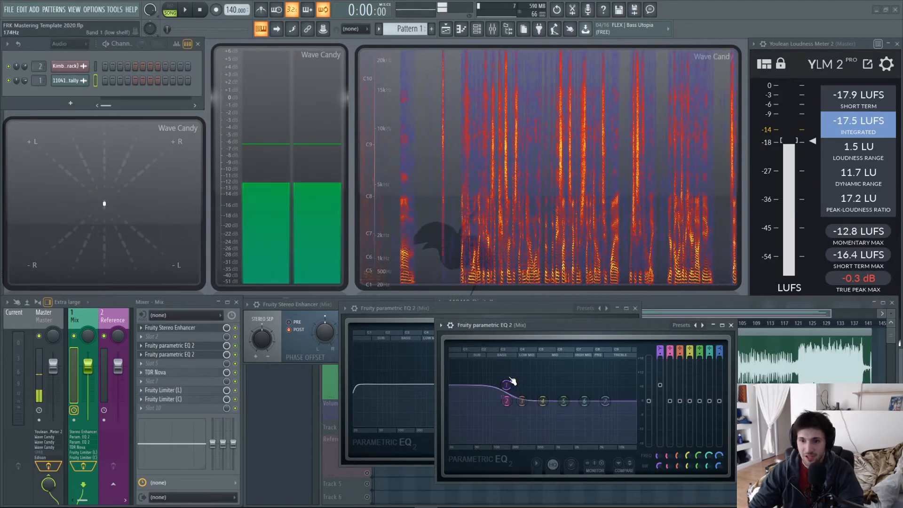
Step: Reduce the band 1 low shelf to a slight lift and give band 6 a small boost
mouse_move(506, 384)
mouse_down()
mouse_move(505, 369)
mouse_move(507, 399)
mouse_up()
mouse_move(584, 401)
mouse_down()
mouse_move(599, 414)
mouse_move(588, 395)
mouse_up()
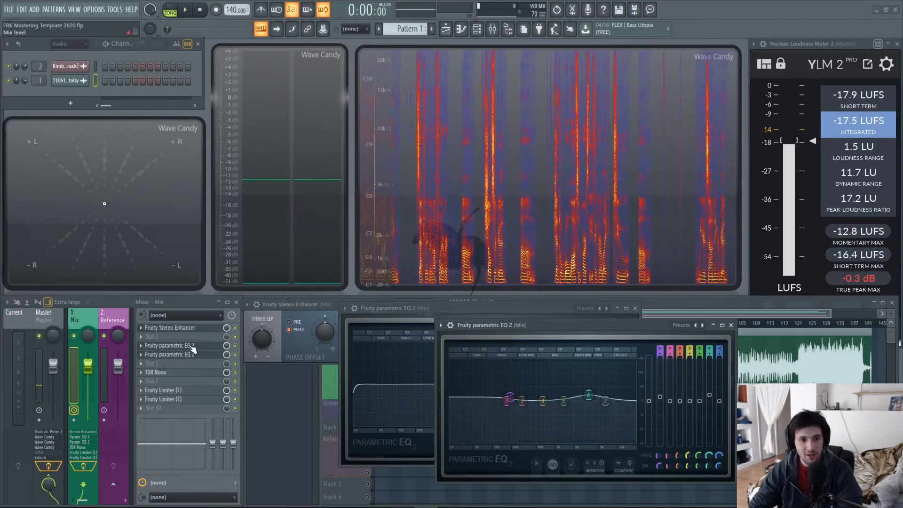
Step: Open TDR Nova on the Mix track, shift its window fully into view, and briefly play the mix
click(155, 371)
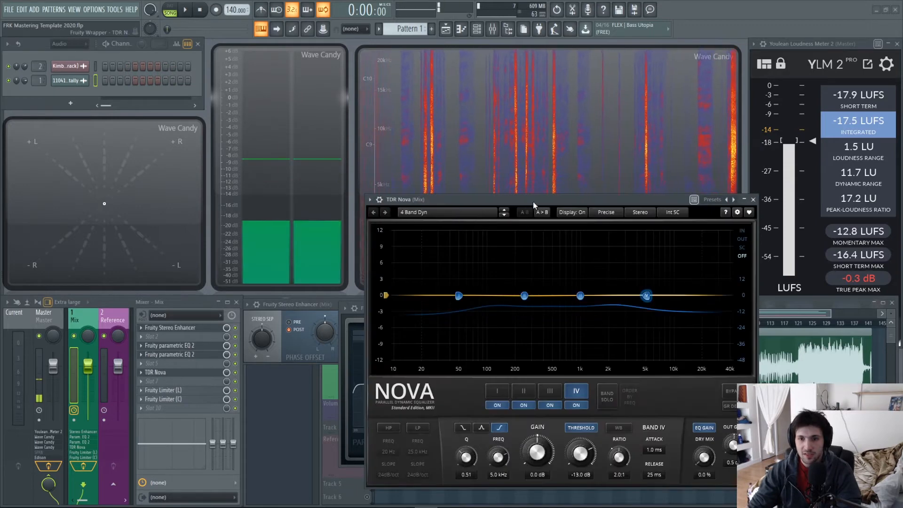
drag(533, 202, 514, 196)
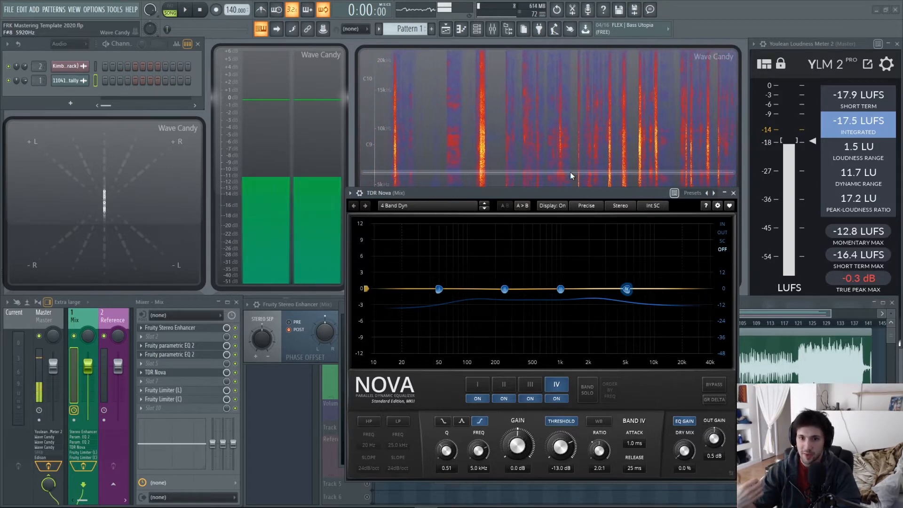
key(space)
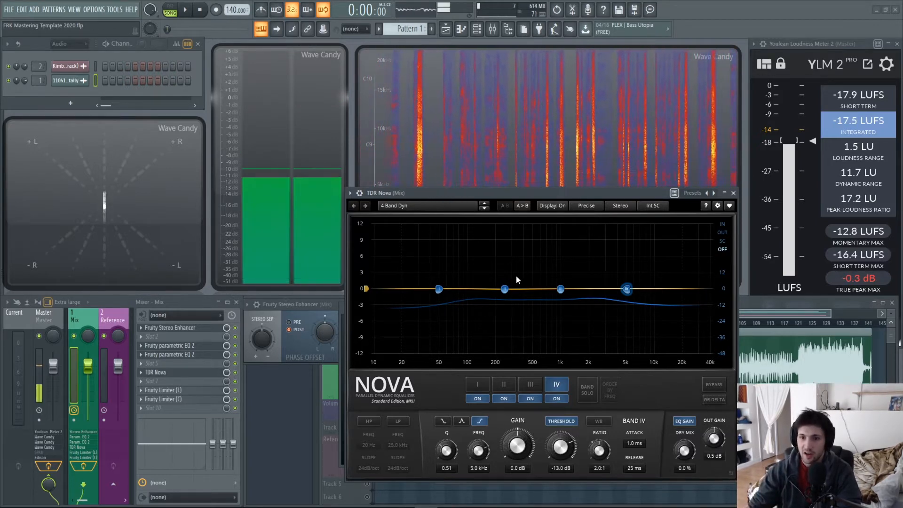
key(space)
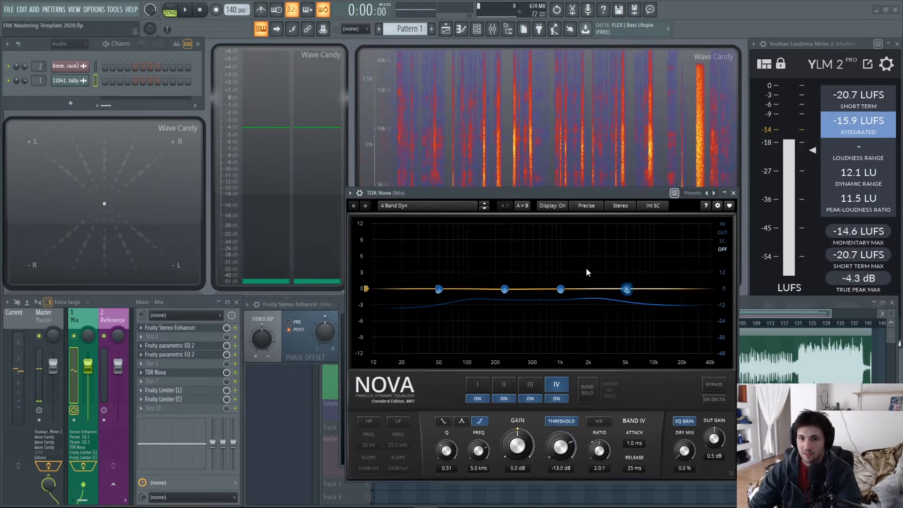
Step: Glance at the first Fruity parametric EQ 2 and Fruity Limiter (C), returning to TDR Nova
click(190, 345)
click(189, 346)
click(179, 399)
click(180, 398)
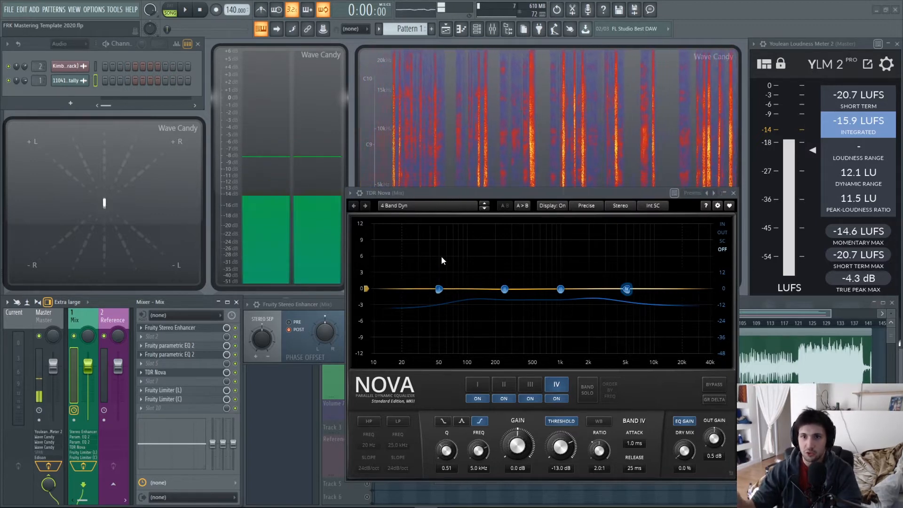
Step: Play the mix while watching how TDR Nova's four dynamic bands react, and stop playback
key(space)
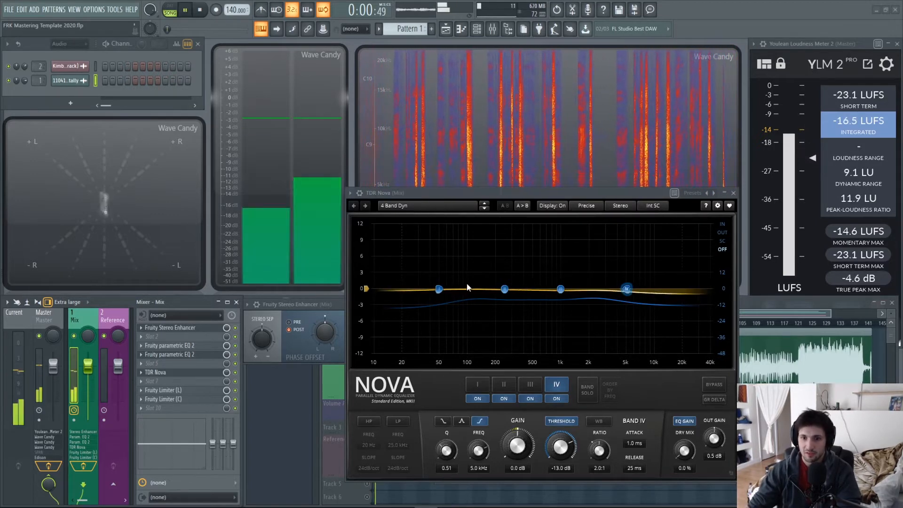
key(space)
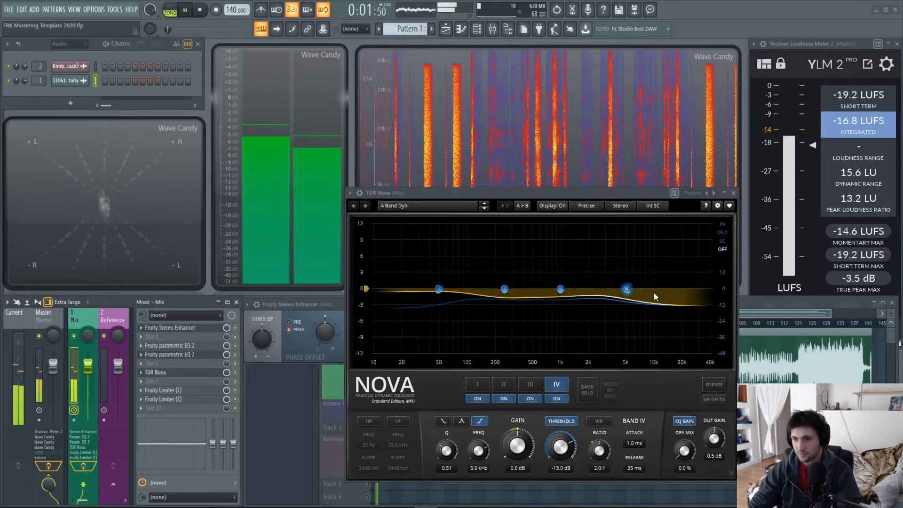
key(space)
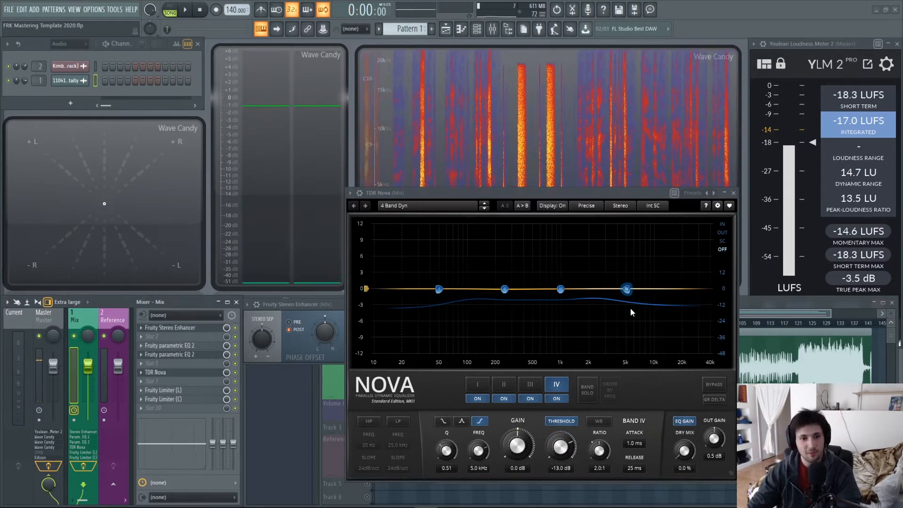
Step: Open Fruity Limiter (L) and Fruity Limiter (C) from the Mix track and arrange their windows side by side
click(177, 392)
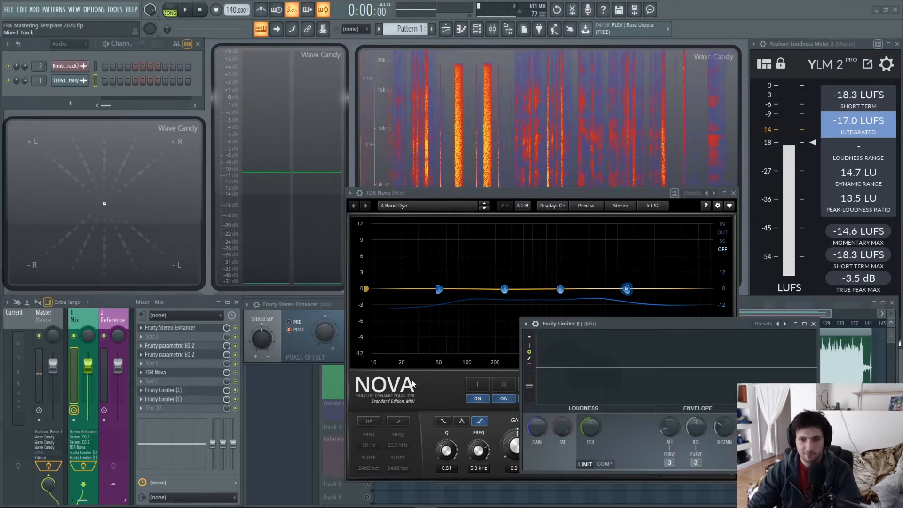
click(179, 399)
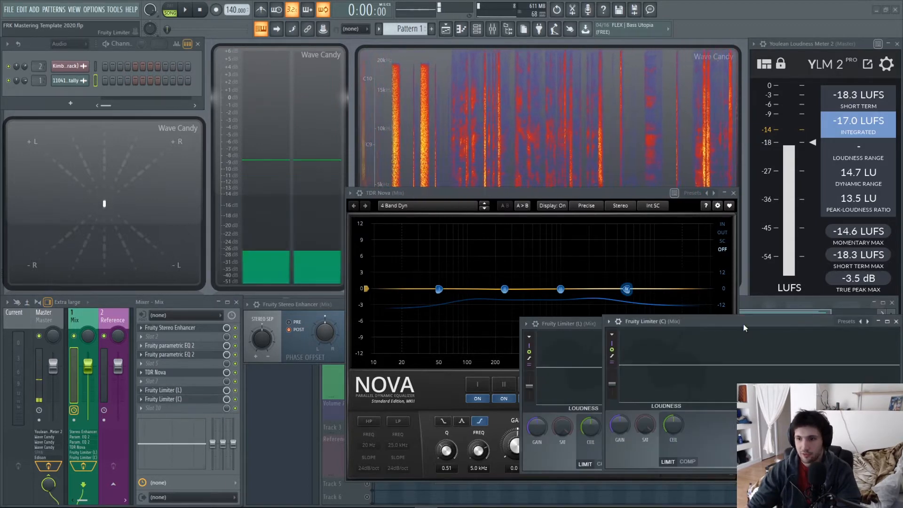
drag(739, 337, 401, 343)
drag(661, 324, 329, 314)
click(488, 329)
double_click(488, 329)
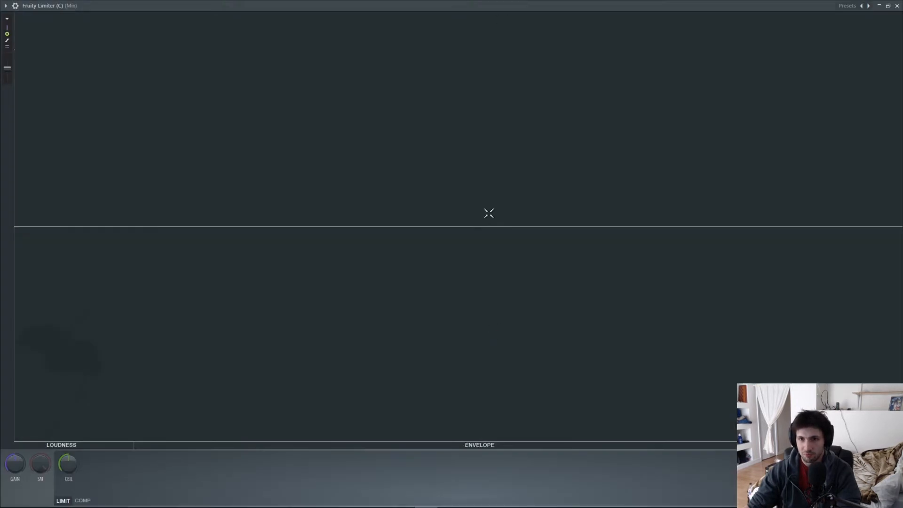
double_click(487, 5)
drag(455, 328, 753, 320)
drag(410, 314, 474, 316)
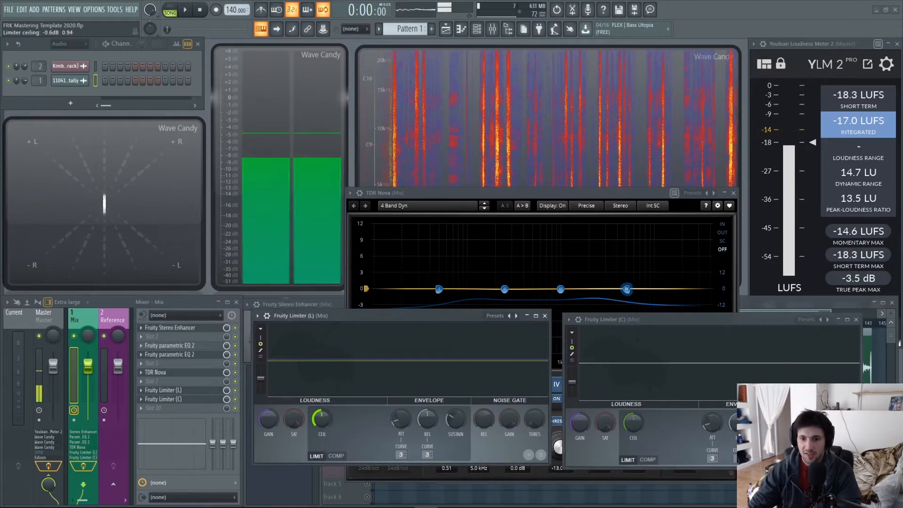
Step: Adjust the ceiling of Fruity Limiter (L), trying -1.0 dB, and play the mix to check the limiting
drag(322, 419, 323, 387)
key(space)
key(space)
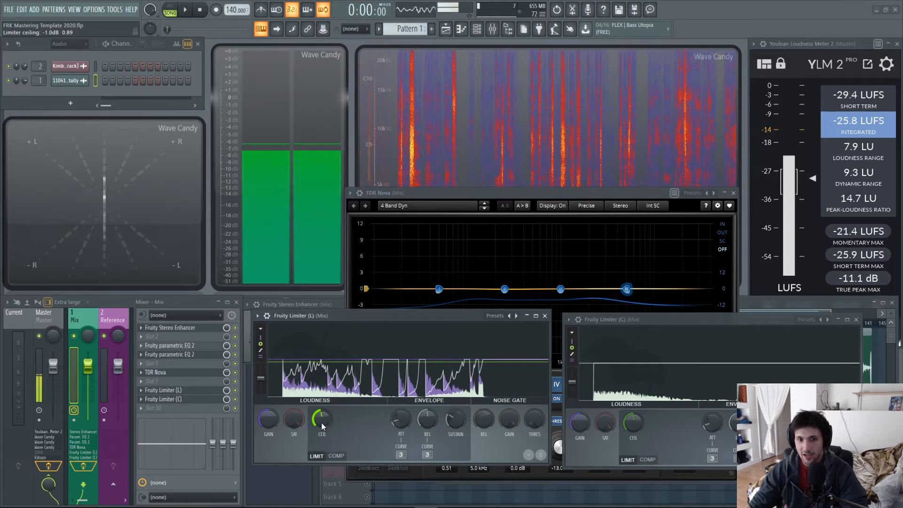
mouse_move(321, 422)
mouse_down()
mouse_move(321, 434)
mouse_move(320, 413)
mouse_up()
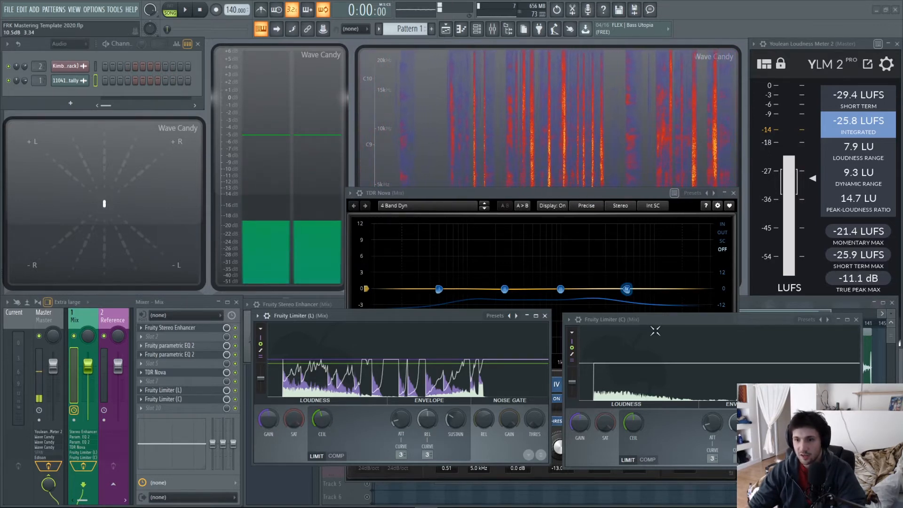
Step: Align Fruity Limiter (C) directly beside Fruity Limiter (L) and slightly widen its window
drag(670, 314, 664, 311)
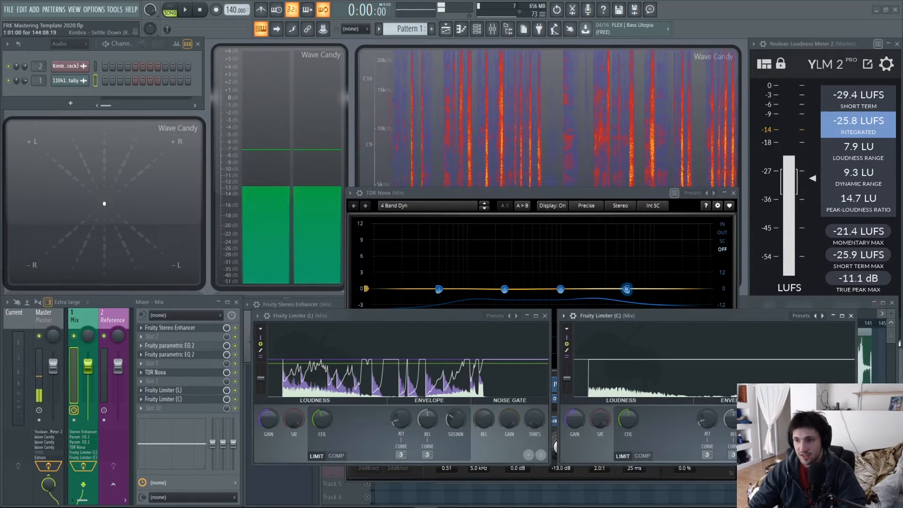
drag(855, 464, 858, 465)
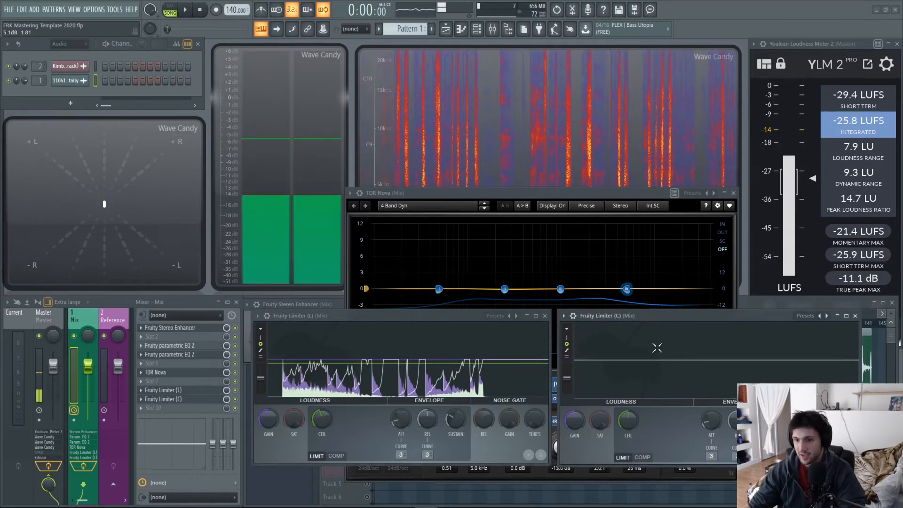
Step: Move Fruity Limiter (C) clear of Fruity Limiter (L), show its compressor controls, and lower the compression threshold
drag(672, 311, 687, 309)
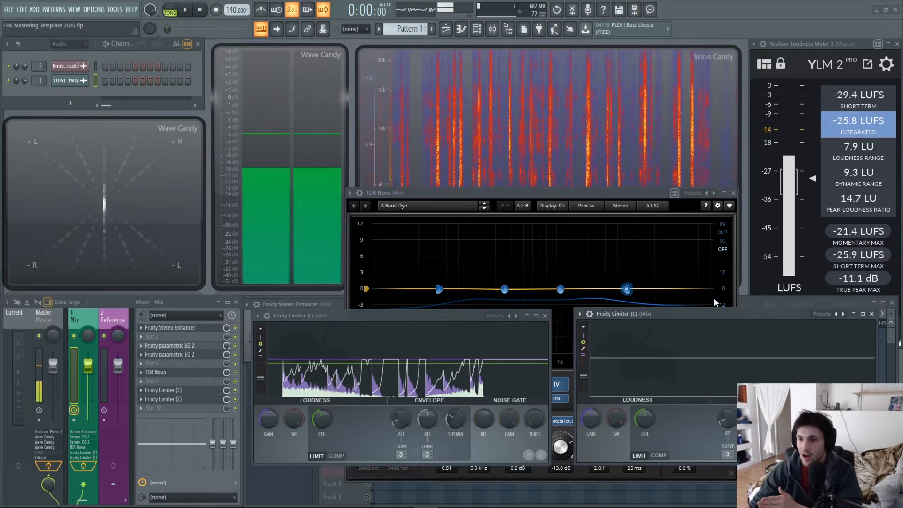
click(659, 452)
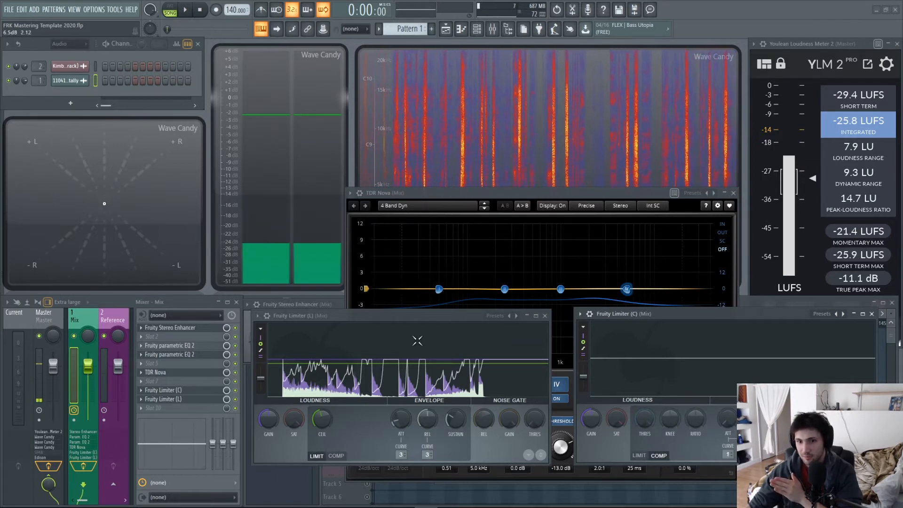
mouse_move(644, 418)
mouse_down()
mouse_move(644, 427)
mouse_move(644, 417)
mouse_up()
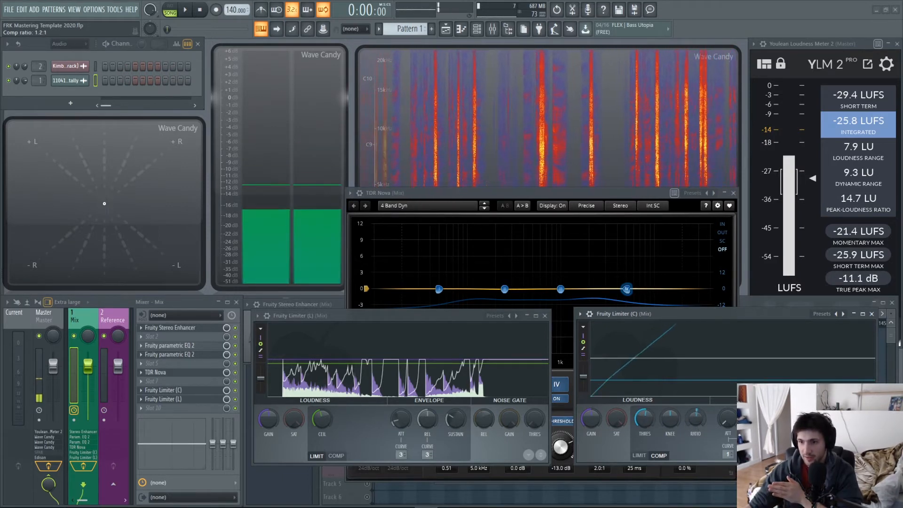
Step: Try a compression ratio of 20.0:1 in Fruity Limiter (C), bring the ratio back down, and raise the gain
drag(696, 417, 699, 440)
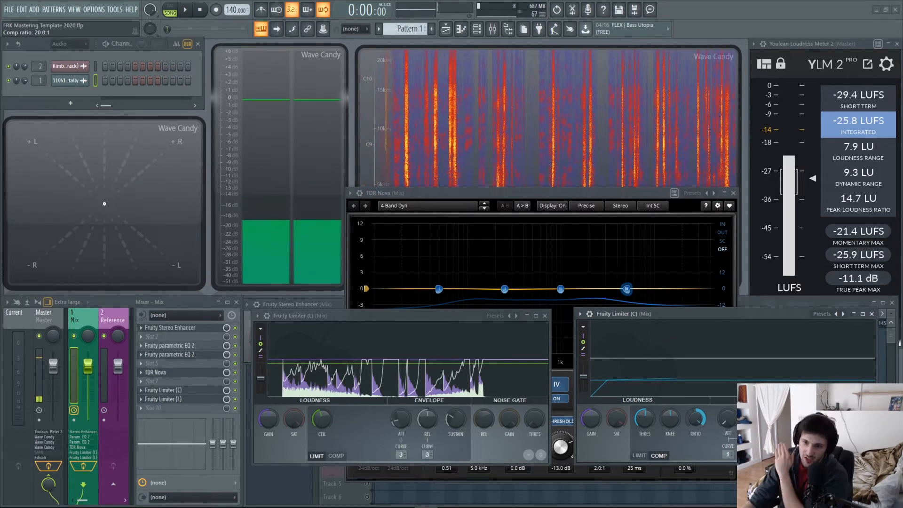
drag(698, 420, 698, 454)
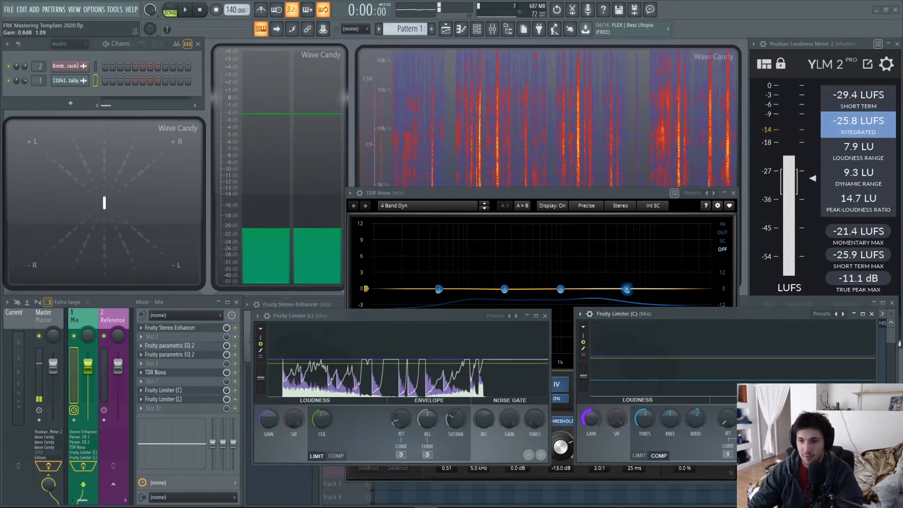
drag(594, 422, 598, 414)
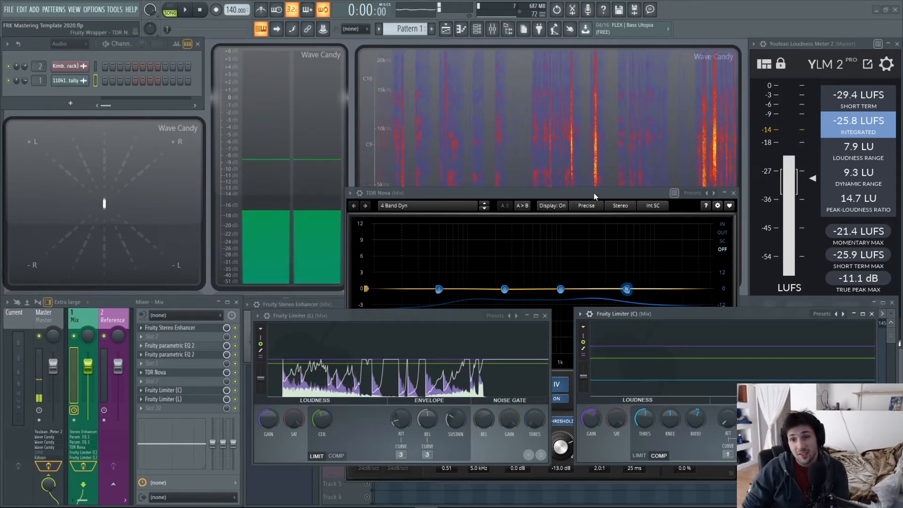
Step: Move TDR Nova out of the way, bring the Playlist to the front, and unmute the Reference Track
drag(593, 193, 590, 167)
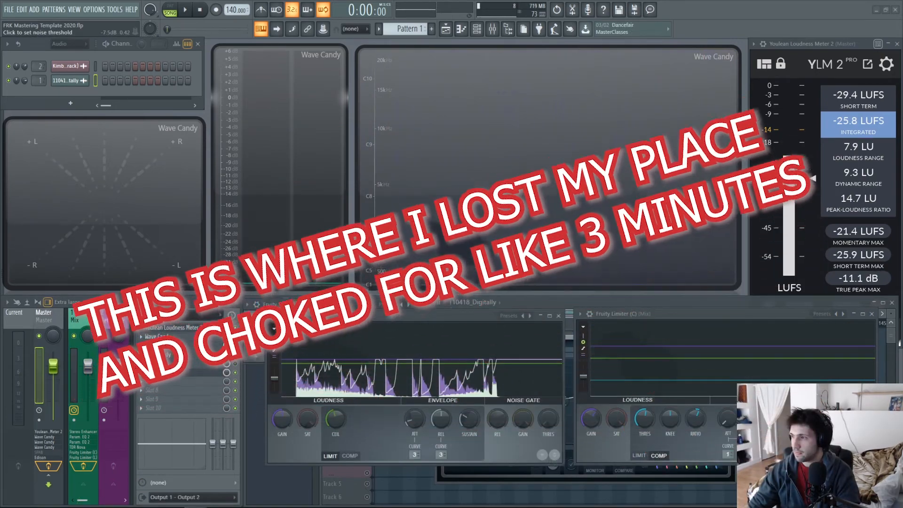
click(689, 302)
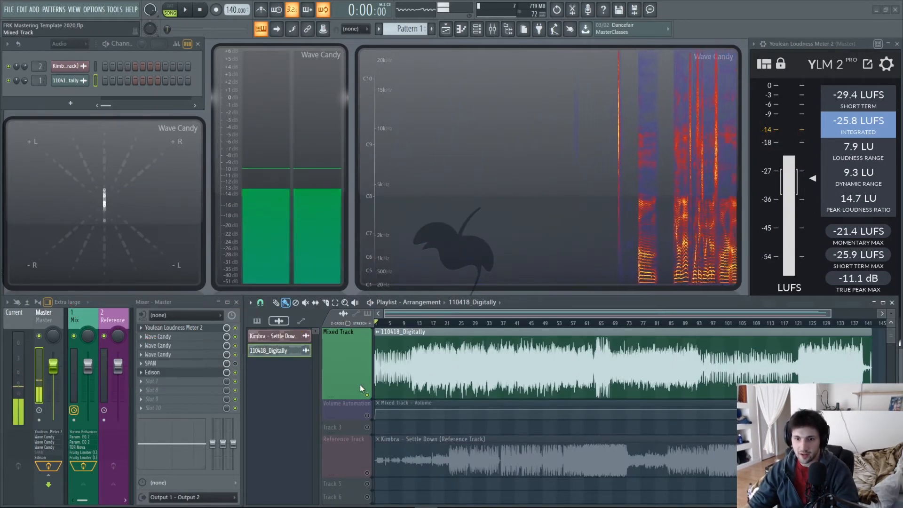
click(368, 472)
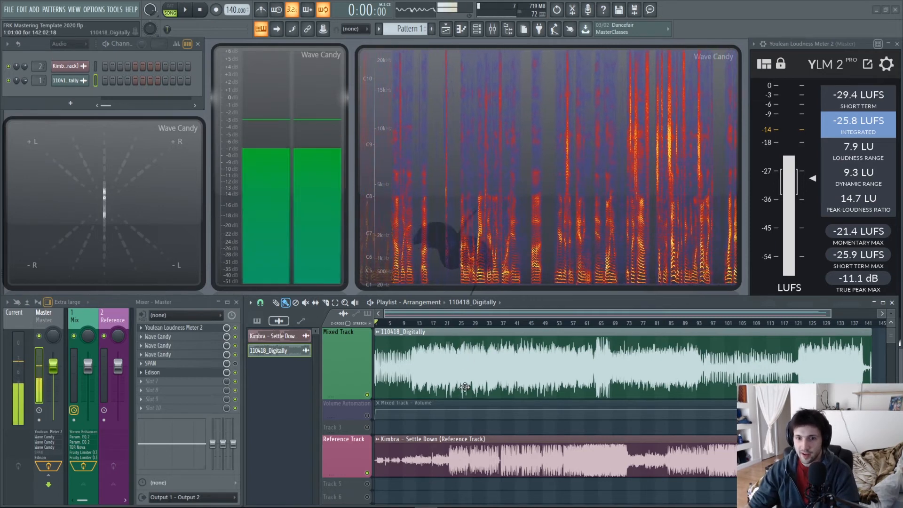
click(367, 395)
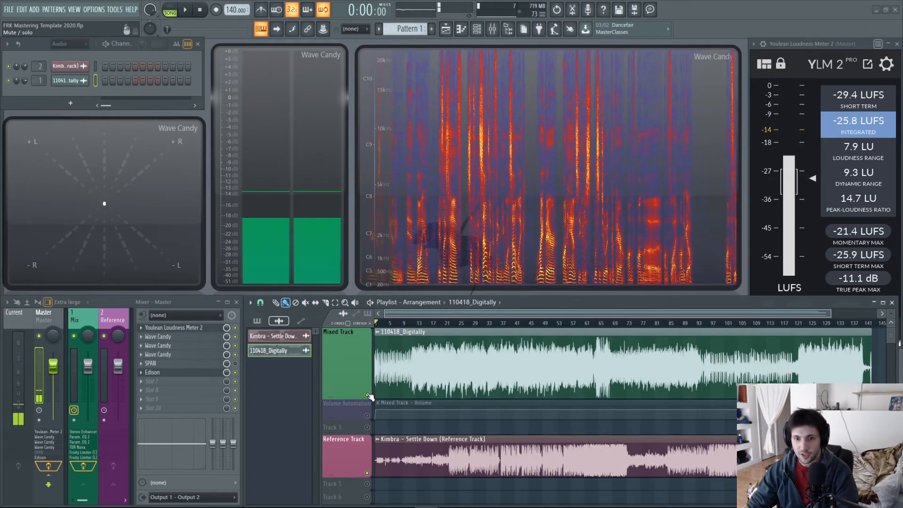
Step: Solo the Mixed Track, play it from about bar 20 while watching the meters, then stop and unsolo it
right_click(367, 396)
key(space)
click(445, 324)
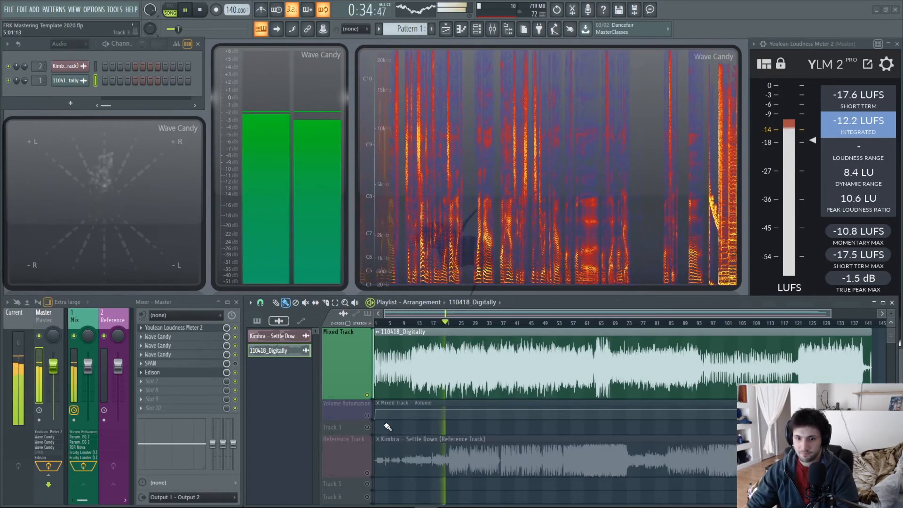
key(space)
right_click(367, 396)
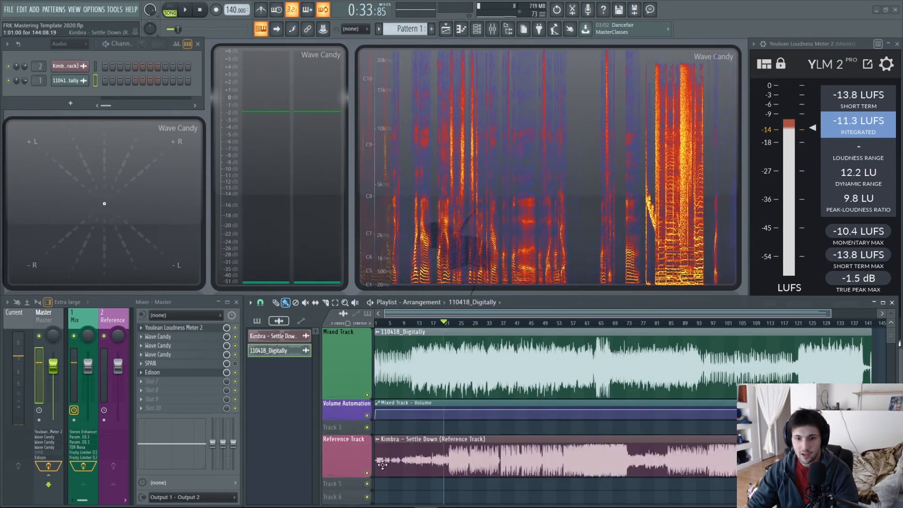
Step: Audition the Reference Track on its own for comparison, then solo the Mixed Track again
click(367, 395)
key(space)
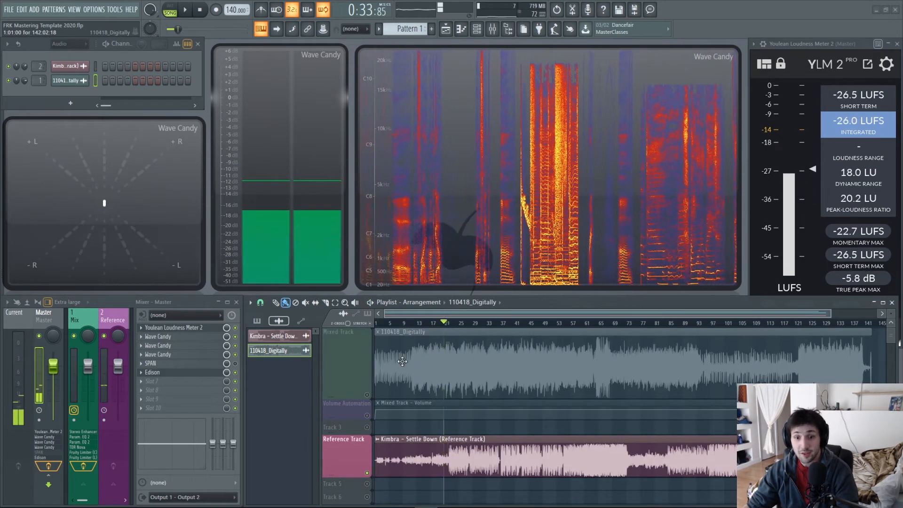
right_click(367, 395)
key(space)
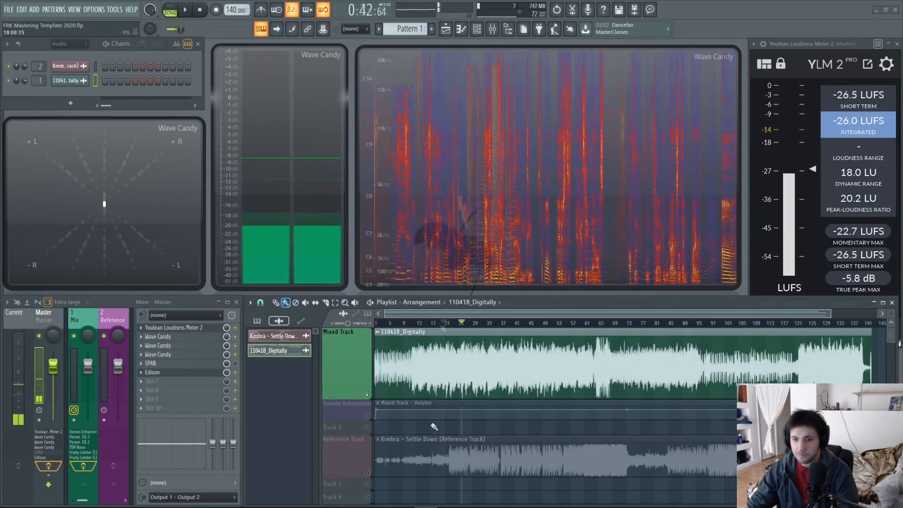
Step: Enable the Volume Automation track beneath the Mixed Track at the start of the arrangement
drag(477, 491, 401, 402)
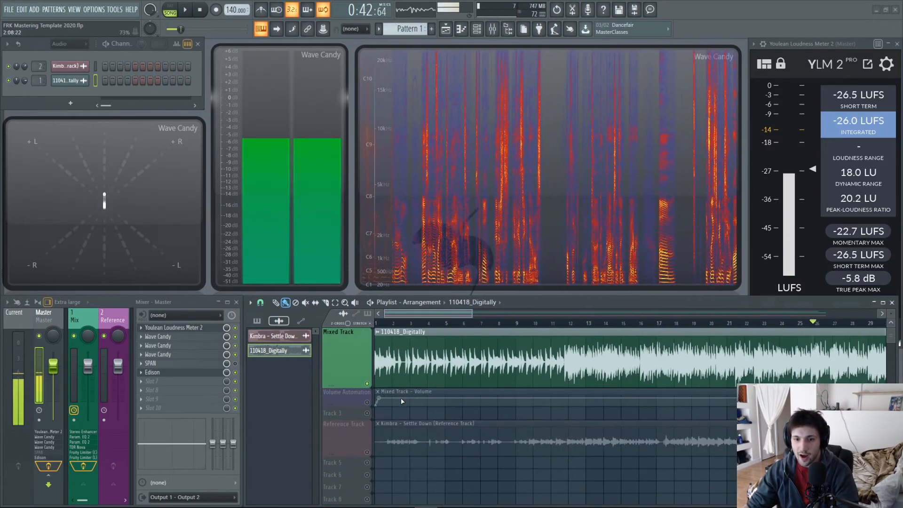
scroll(424, 403, up, 3)
click(431, 342)
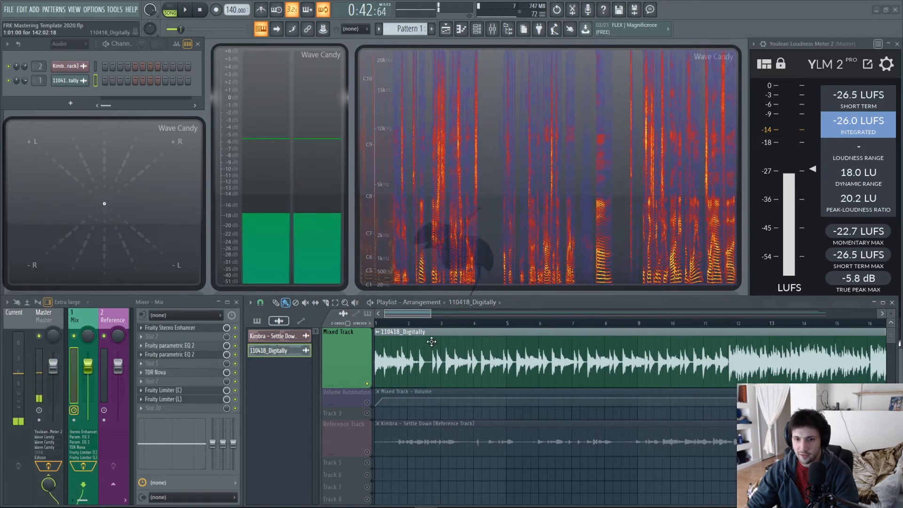
click(368, 403)
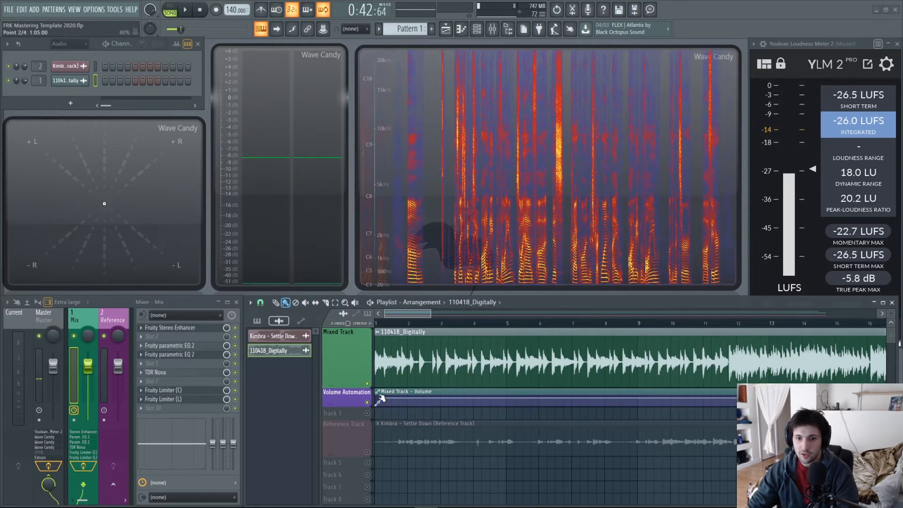
Step: Shift the 110418_Digitally clip slightly later so it starts at 1:02:00
scroll(419, 418, up, 8)
scroll(585, 399, up, 2)
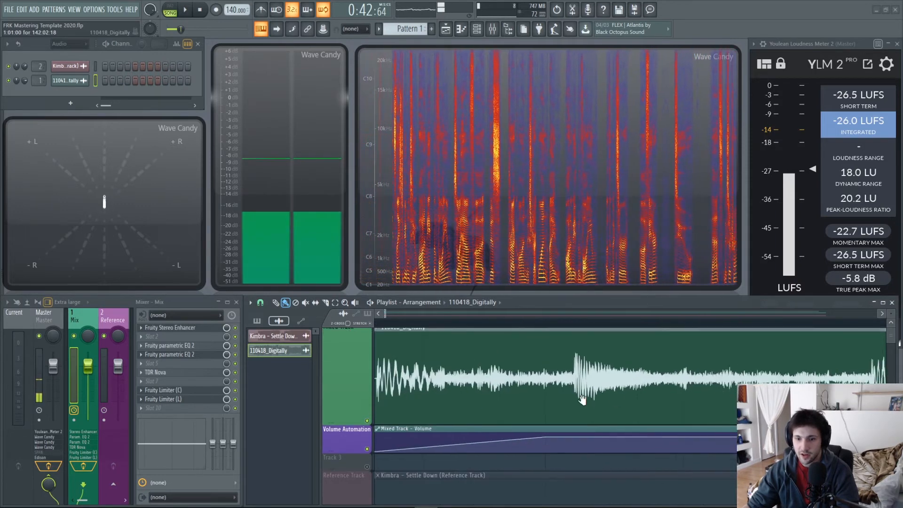
scroll(456, 376, up, 1)
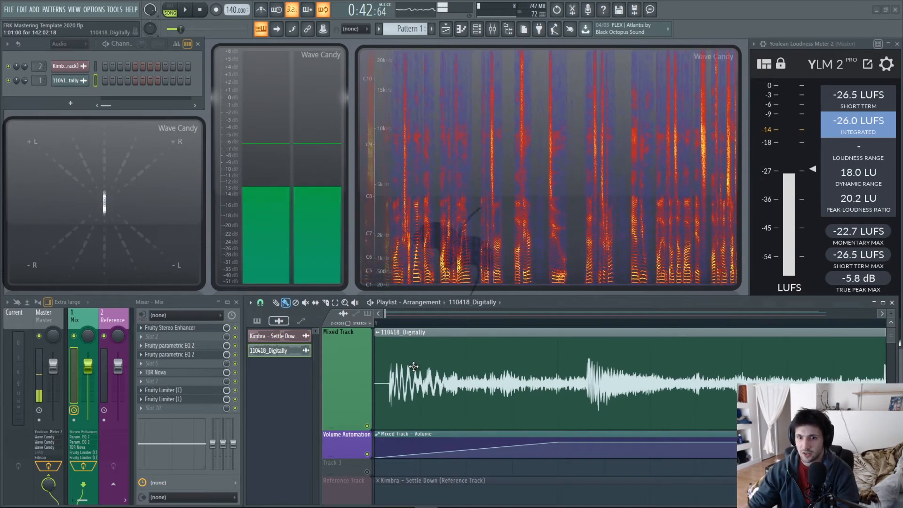
drag(413, 366, 473, 338)
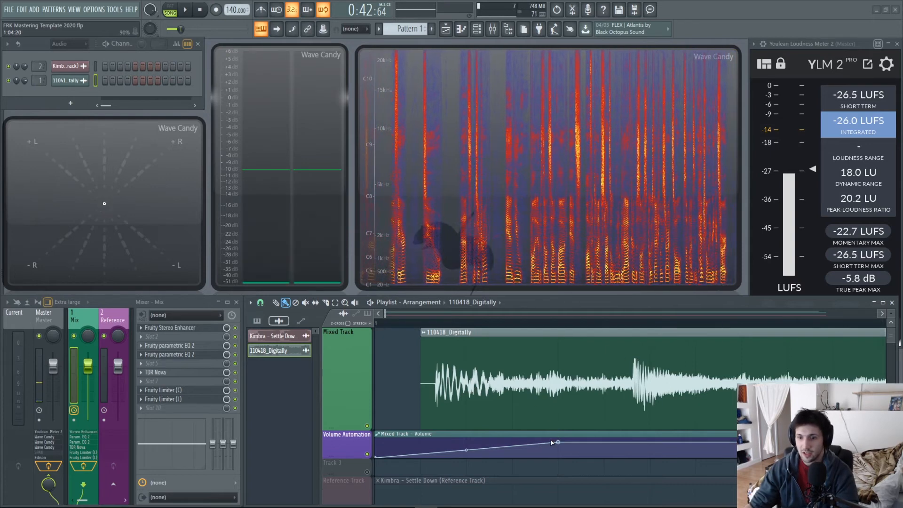
Step: Reposition the fade-in's end point on the volume automation past the clip's start and bend the fade into a curve
drag(559, 441, 466, 442)
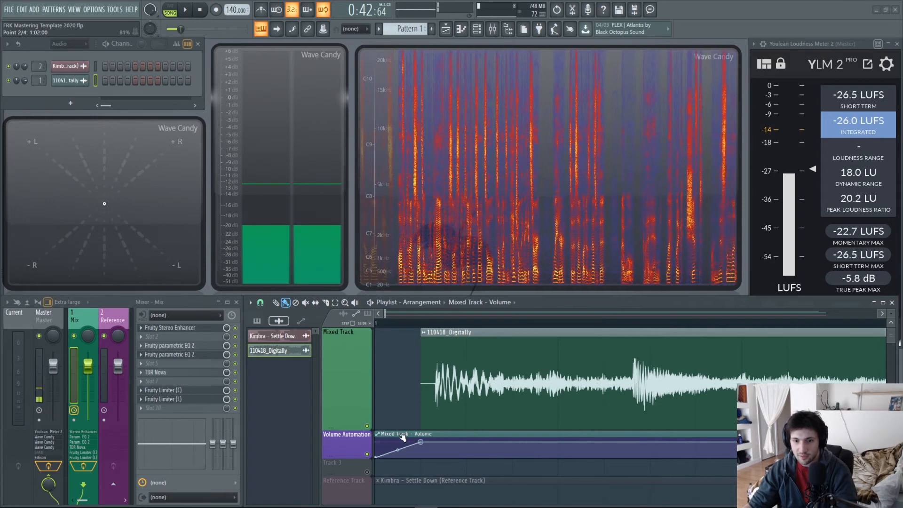
drag(402, 438, 531, 439)
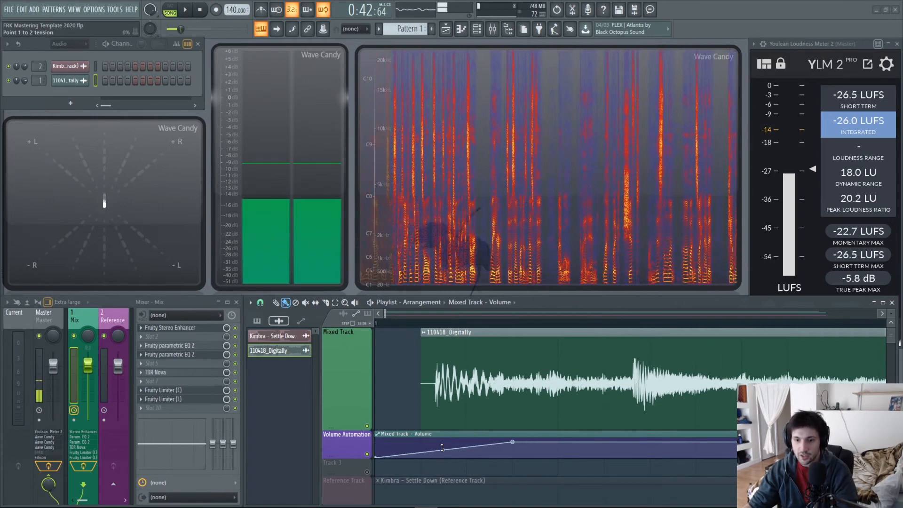
drag(442, 450, 443, 455)
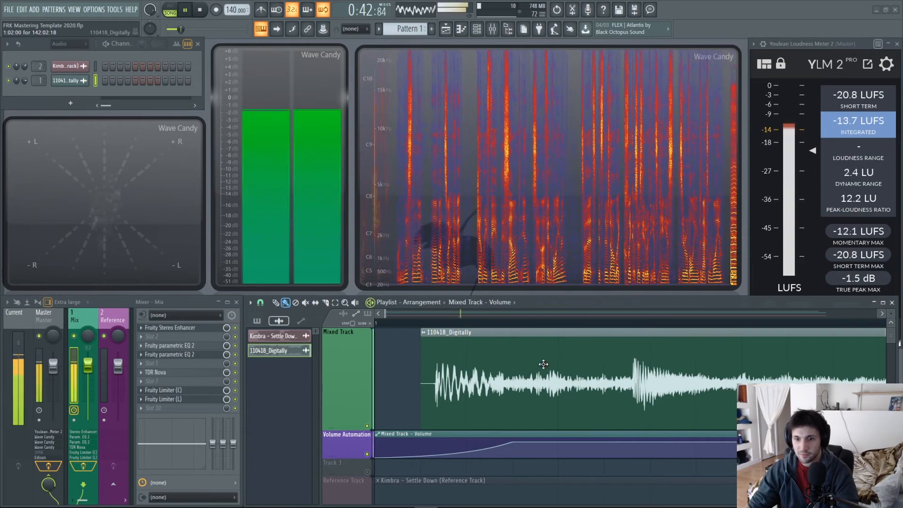
Step: Play the song from its very beginning to check the volume fade-in, and stop playback
key(space)
ctrl+right_click(458, 365)
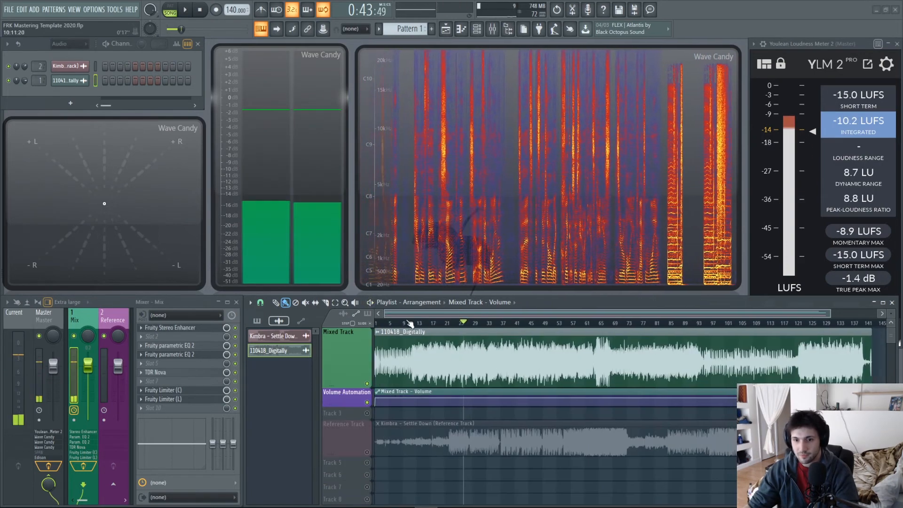
click(375, 323)
ctrl+right_click(423, 365)
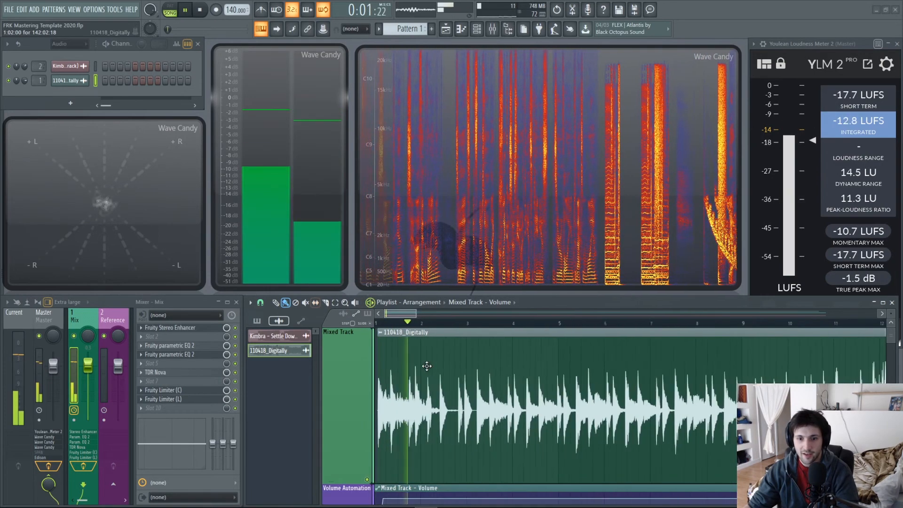
key(space)
Step: Soften the curve of the volume fade-in and play the opening again to check it
scroll(410, 458, down, 3)
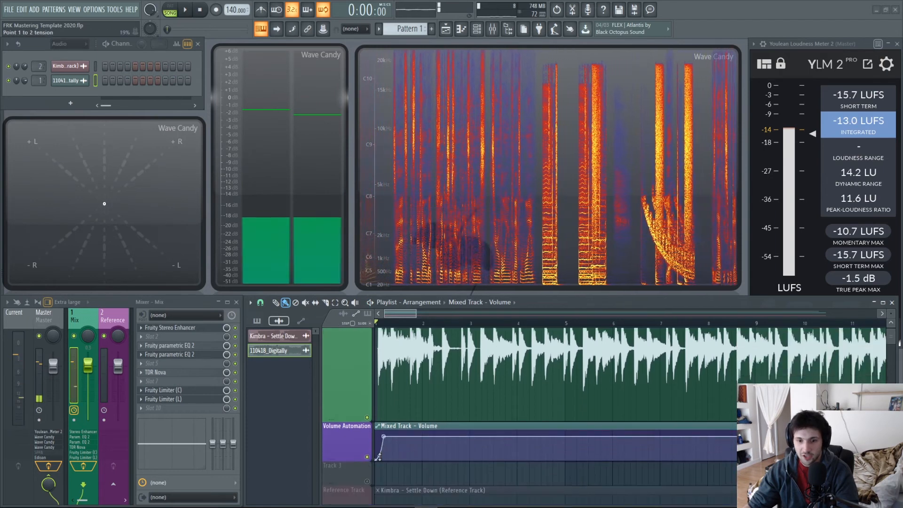
drag(379, 455, 379, 450)
ctrl+right_click(423, 456)
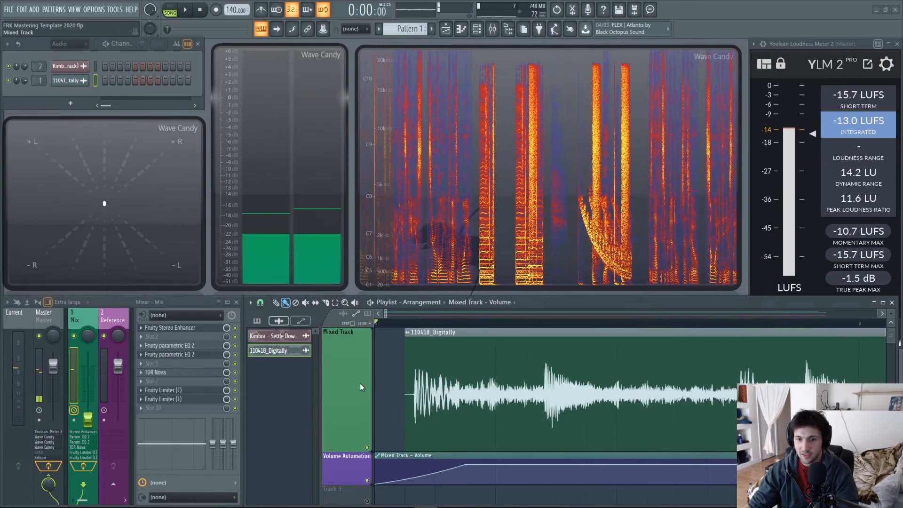
key(space)
key(space)
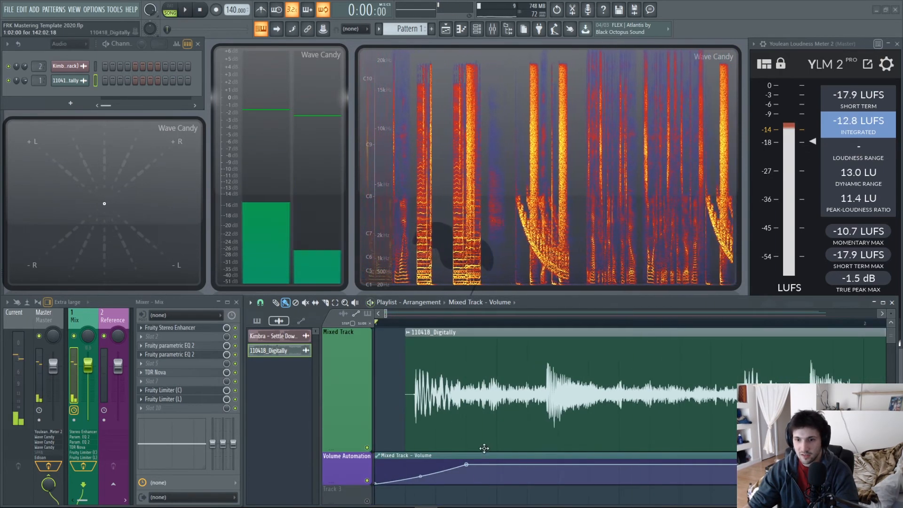
Step: Curve the volume fade-out at the end of the song and play from just after bar 142 to check it
ctrl+right_click(483, 448)
ctrl+right_click(795, 395)
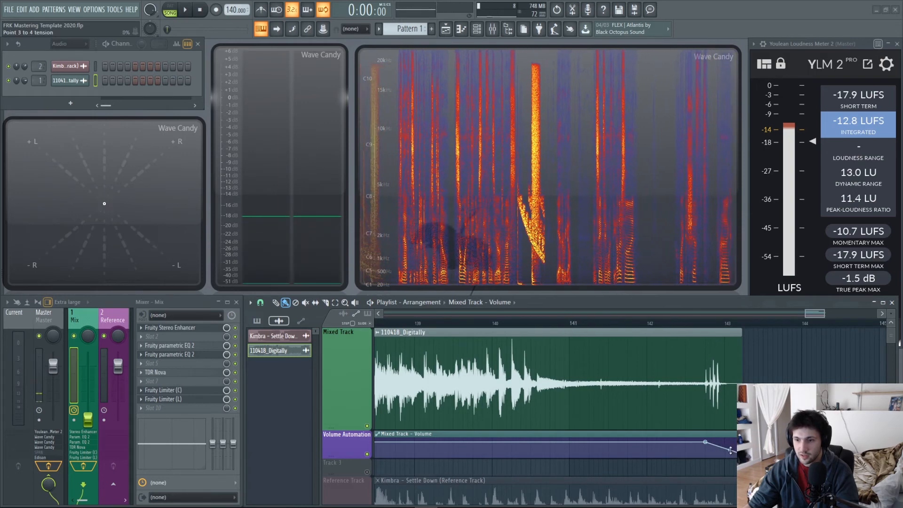
drag(730, 450, 730, 455)
key(space)
click(658, 323)
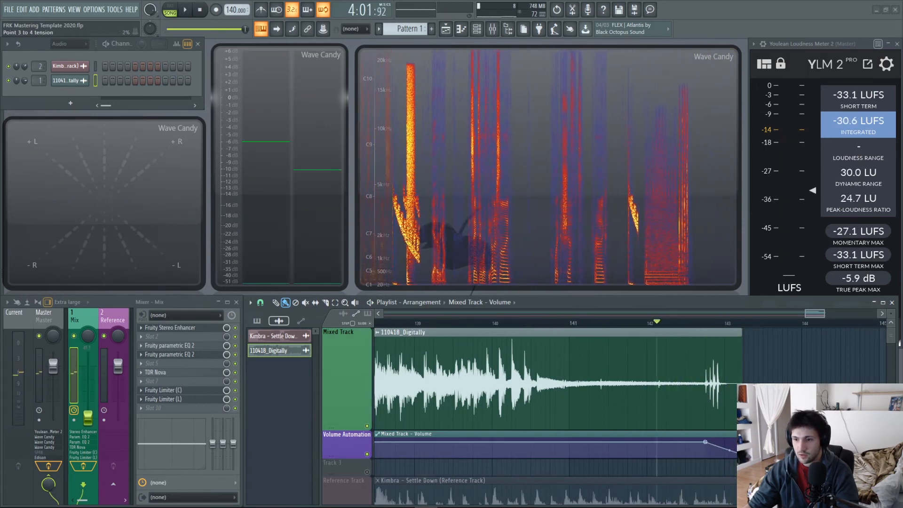
key(space)
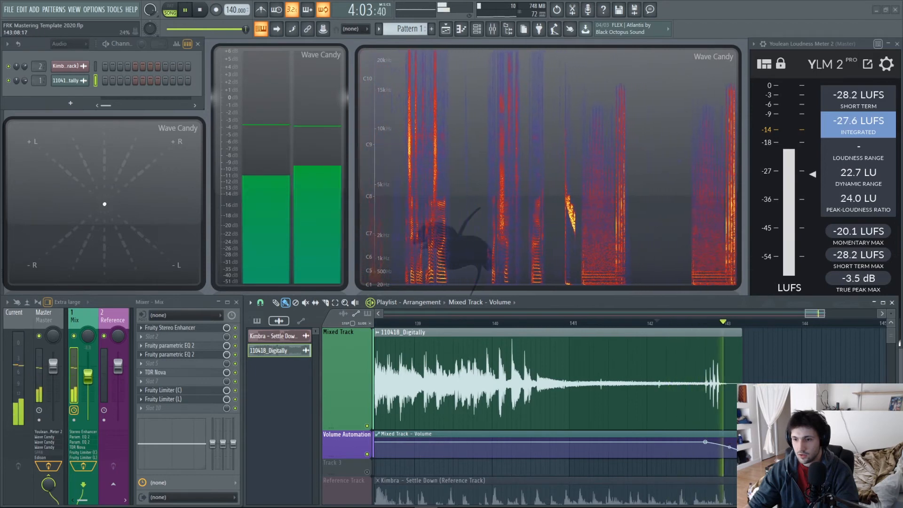
ctrl+right_click(770, 405)
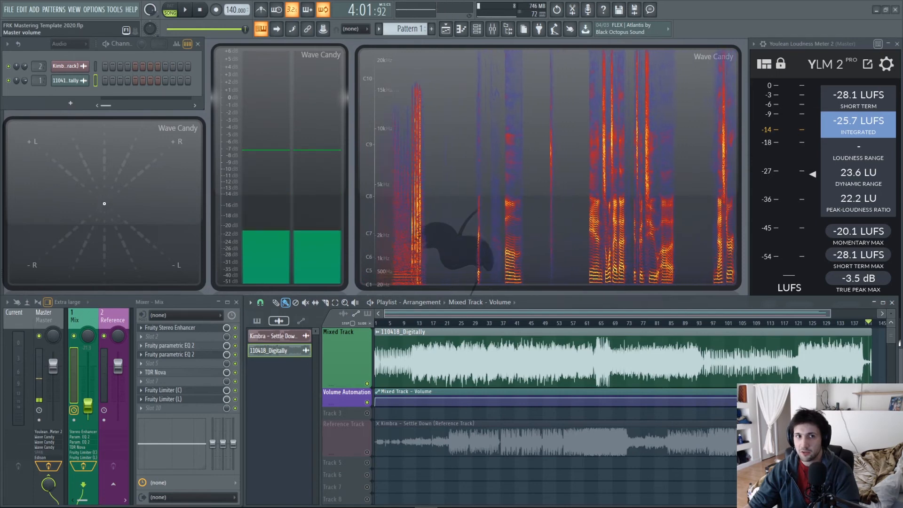
mouse_move(150, 9)
mouse_down()
mouse_move(150, 29)
mouse_move(150, 10)
mouse_up()
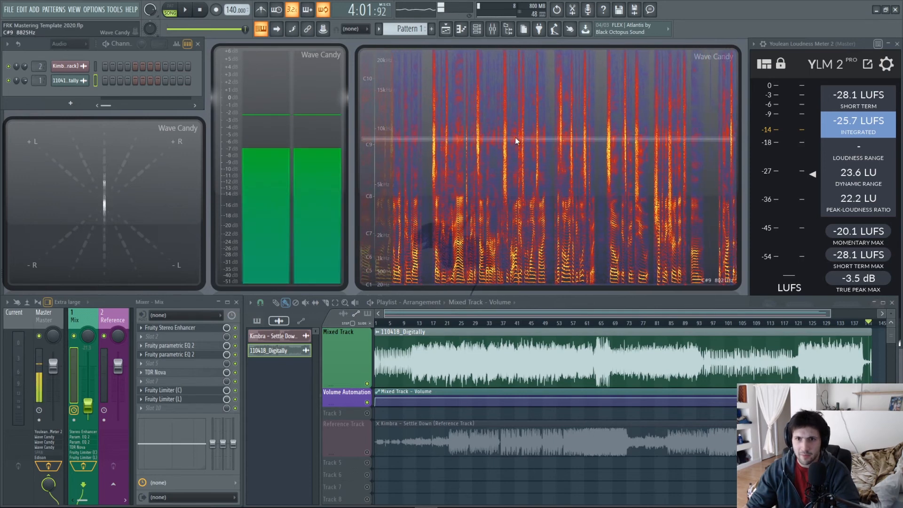
drag(156, 12, 156, 2)
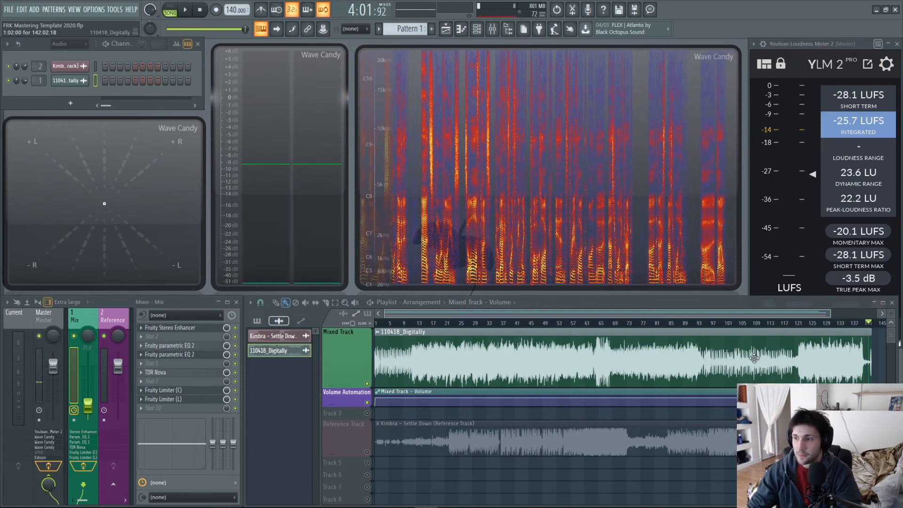
Step: Examine the project's export formats, such as Wave and MP3, and close the list without exporting
click(10, 10)
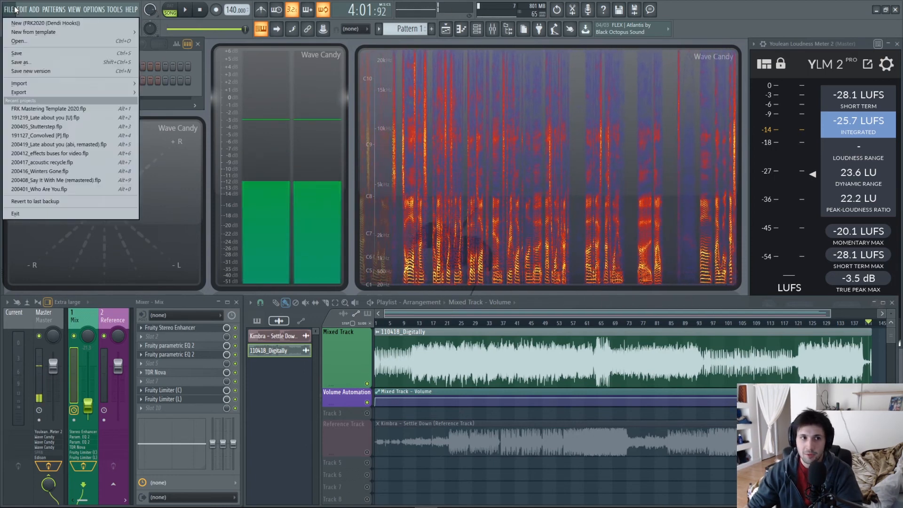
click(9, 10)
click(10, 10)
mouse_move(50, 90)
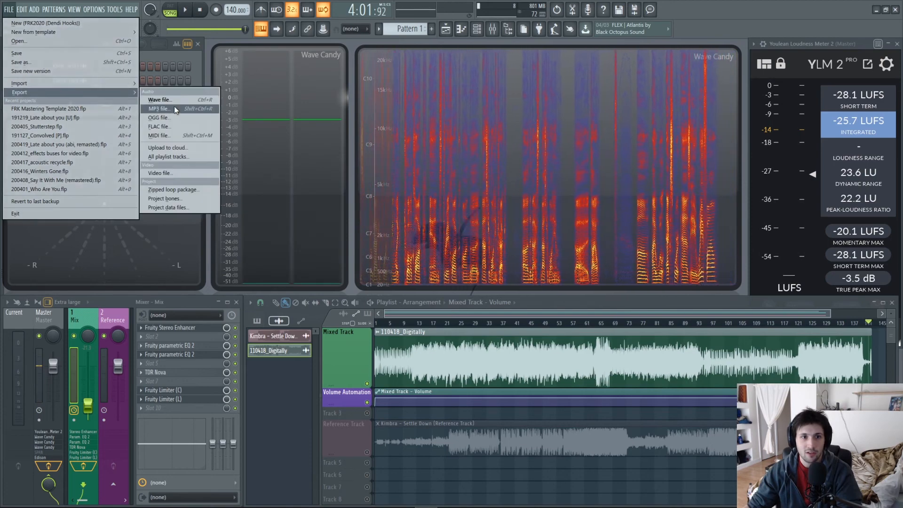
click(10, 9)
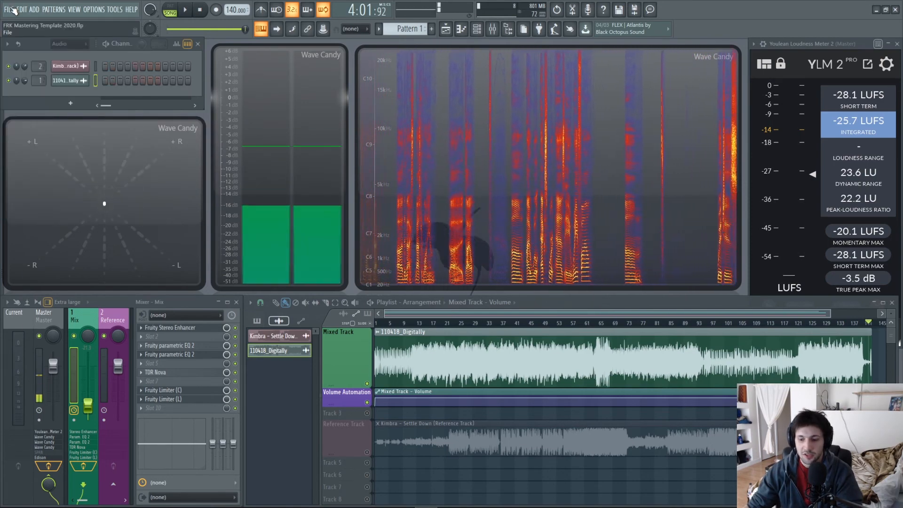